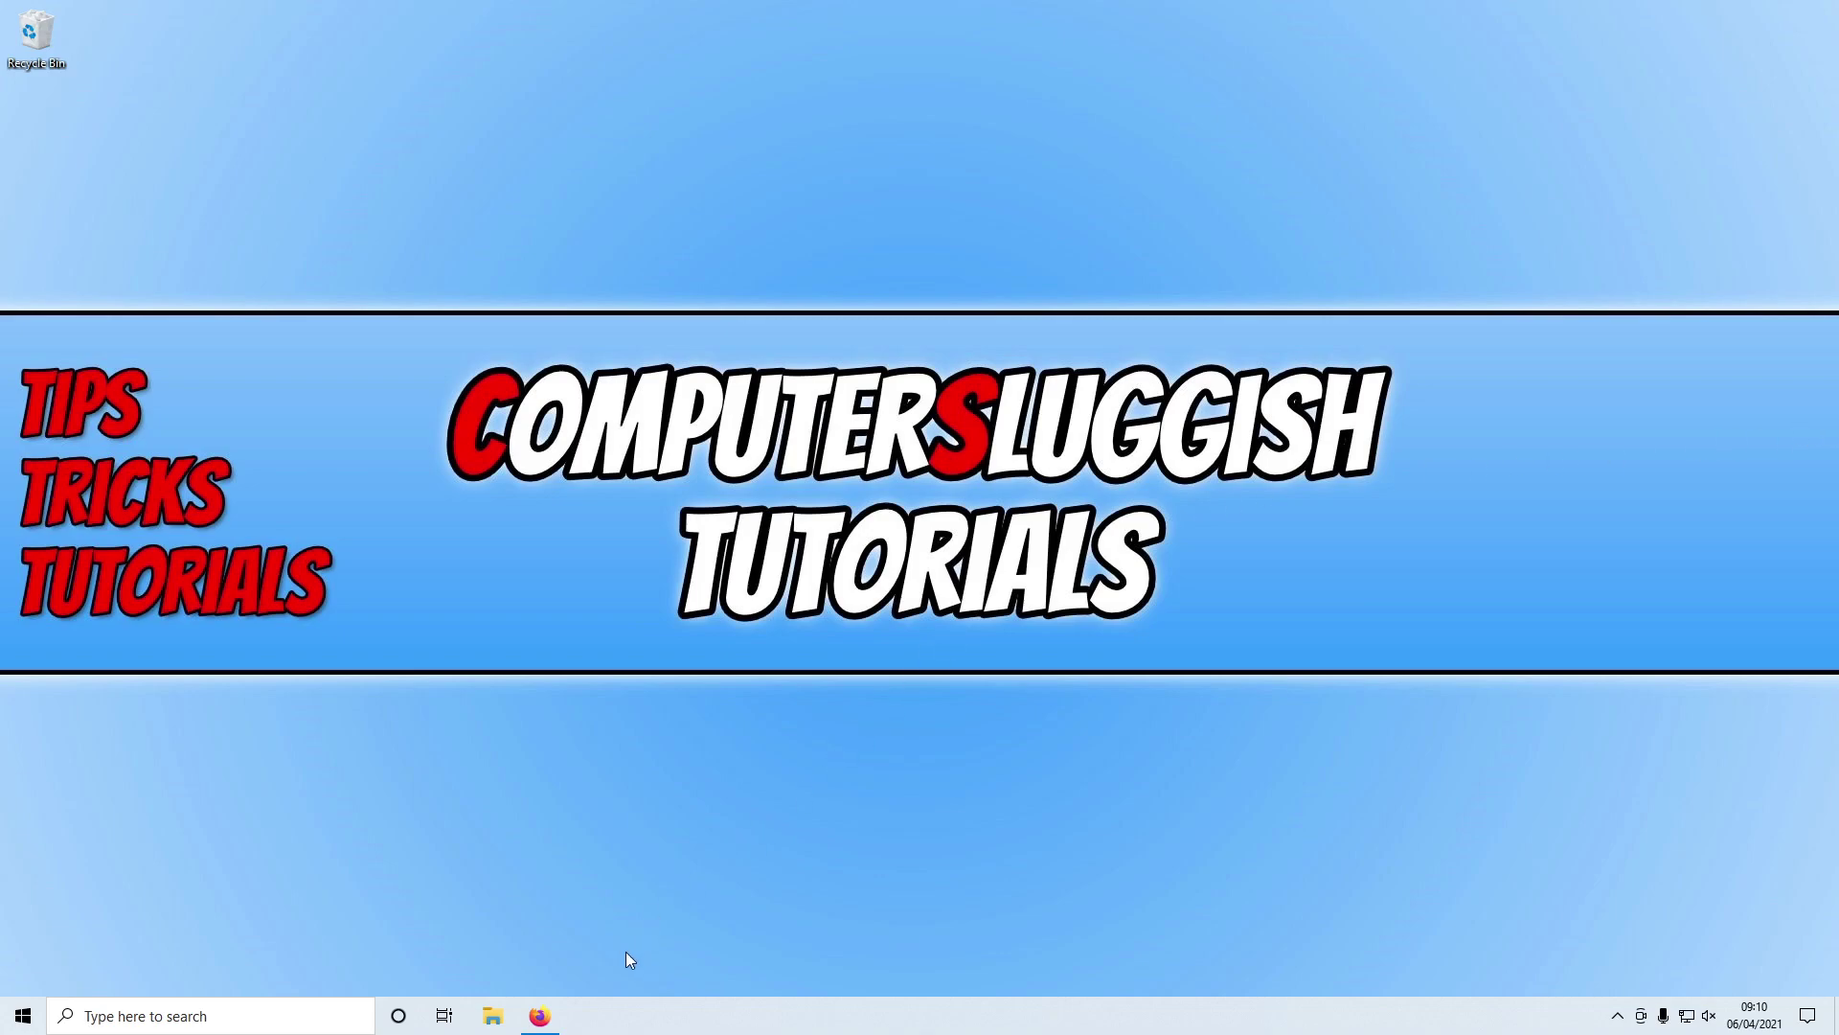
# Restore the Firefox window showing the VideoLAN VLC download page from the taskbar
pyautogui.click(538, 1016)
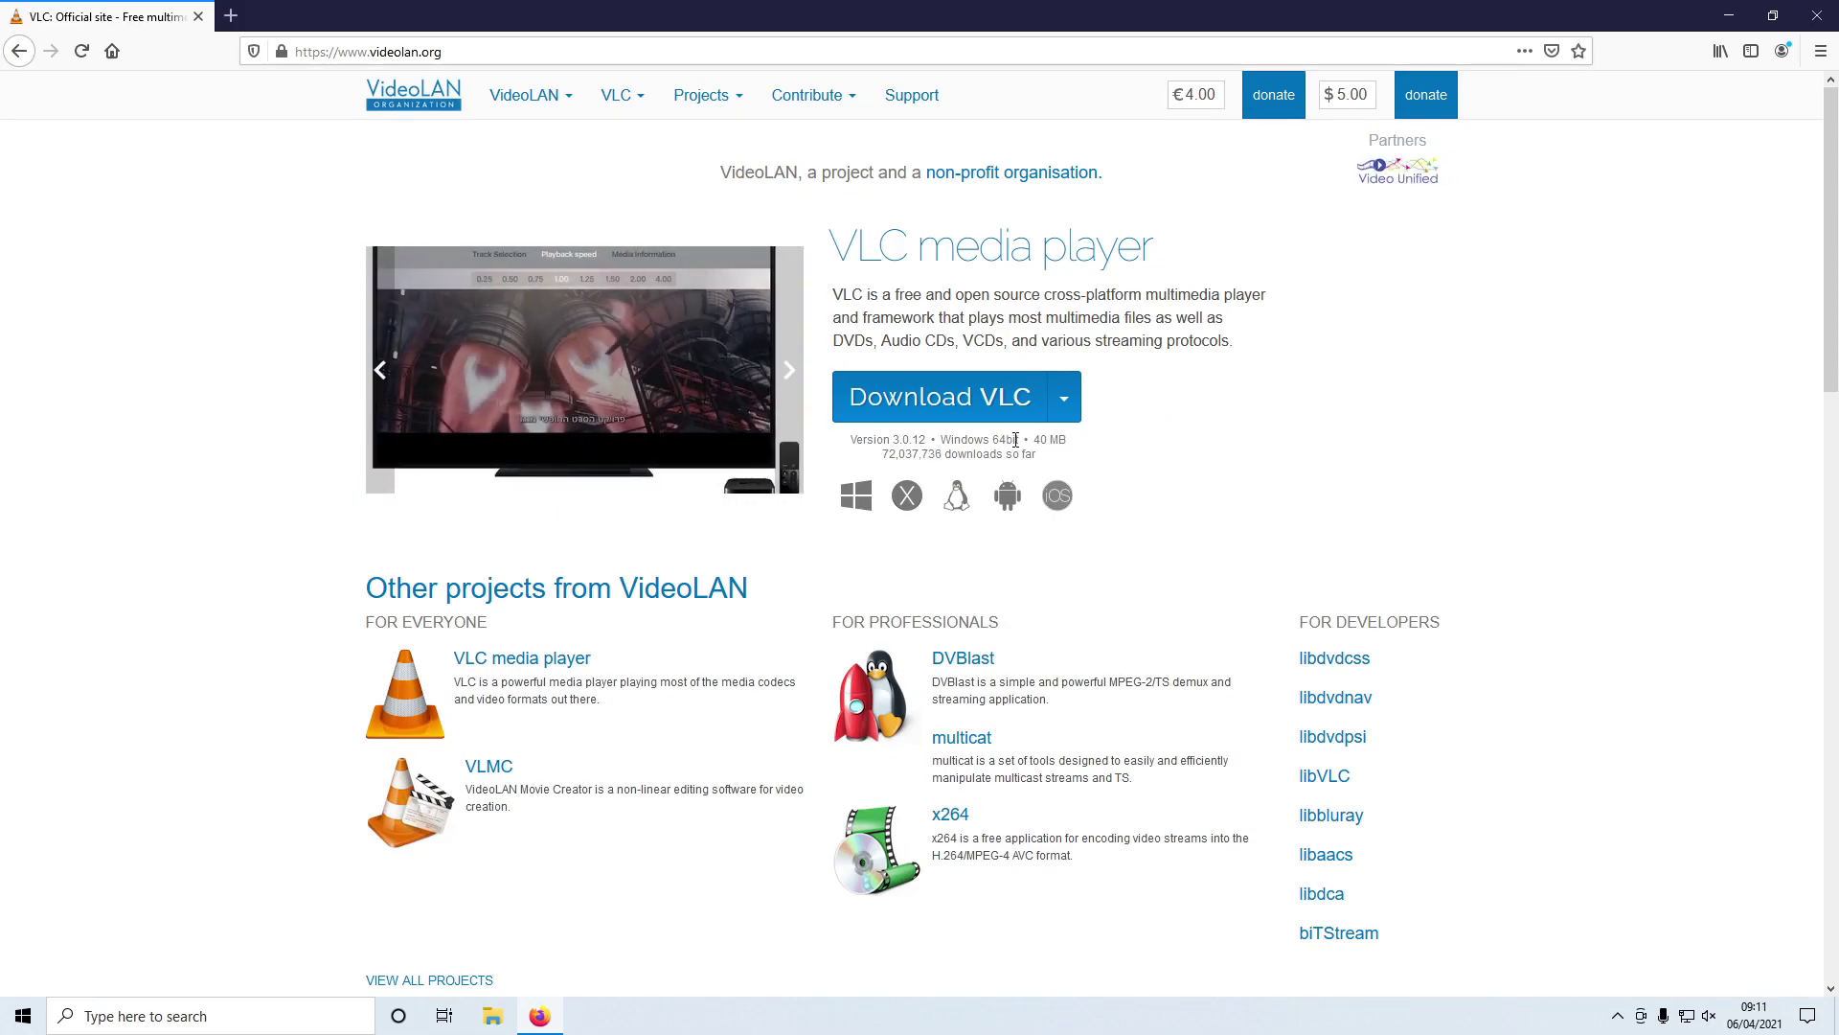
# Save the VLC 3.0.12 64-bit installer from the mirror, run it, and minimize Firefox
pyautogui.click(956, 400)
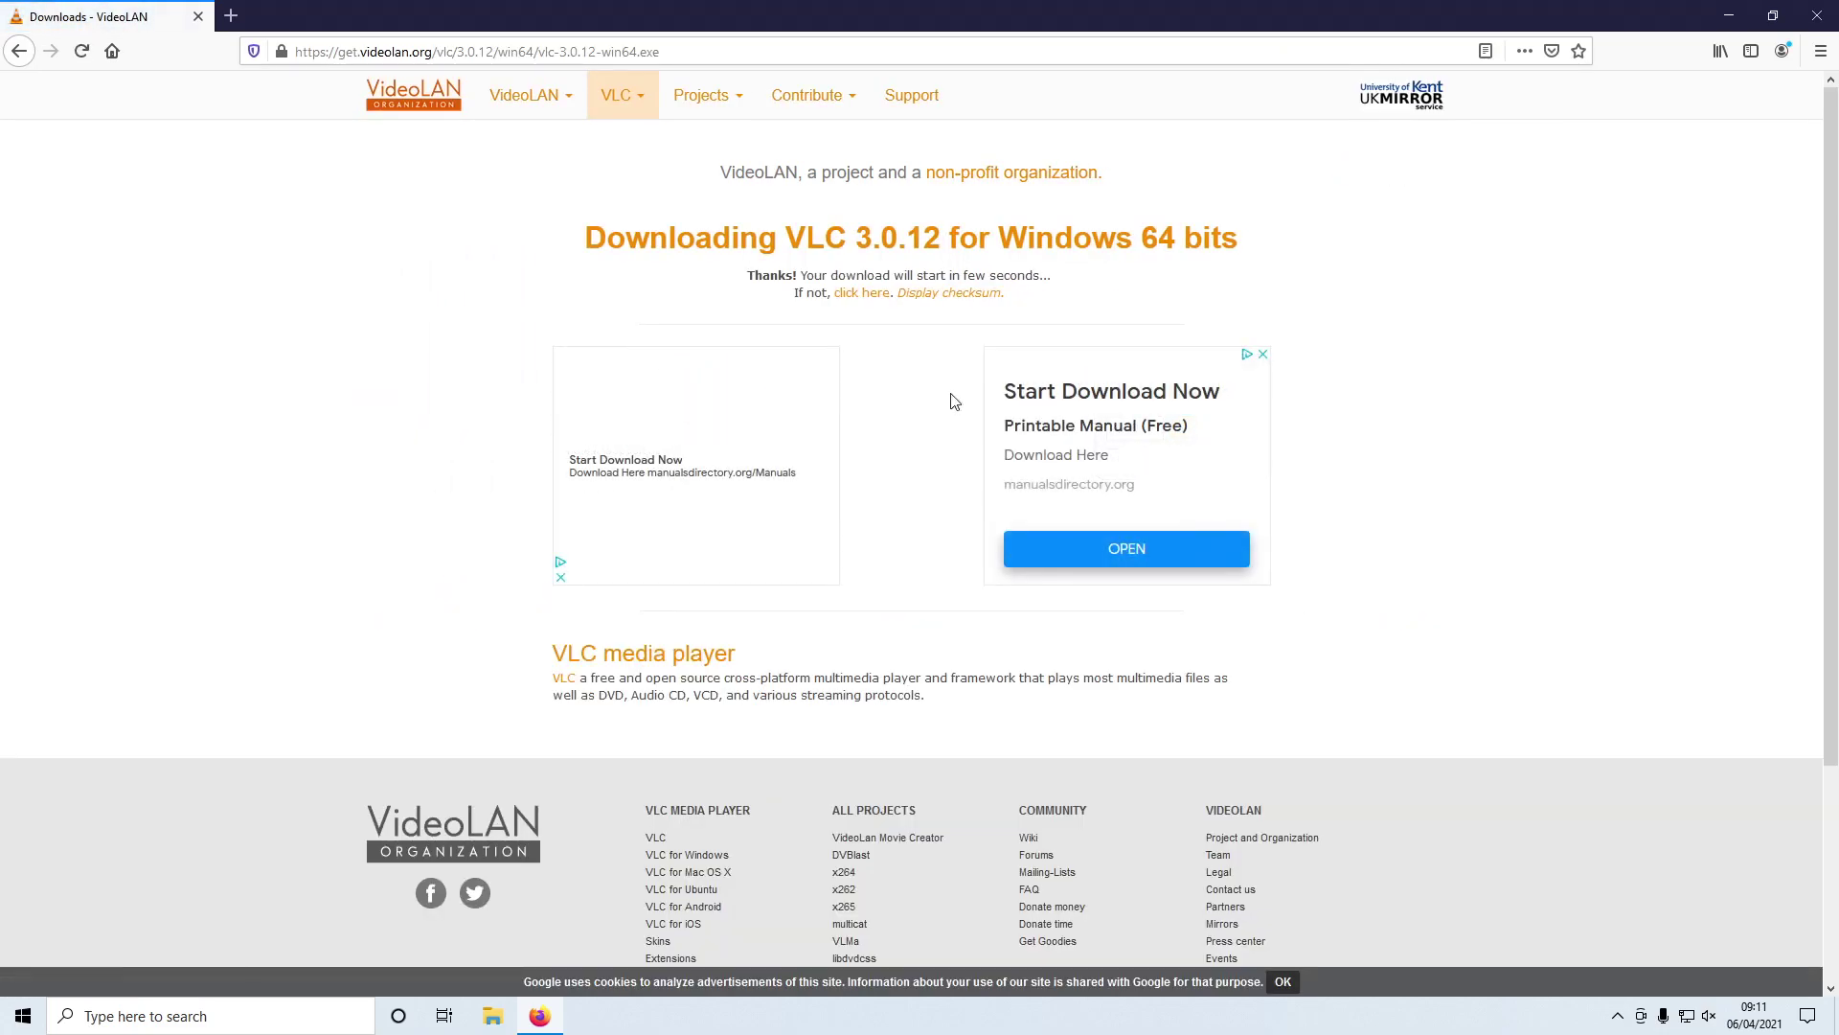
pyautogui.click(850, 293)
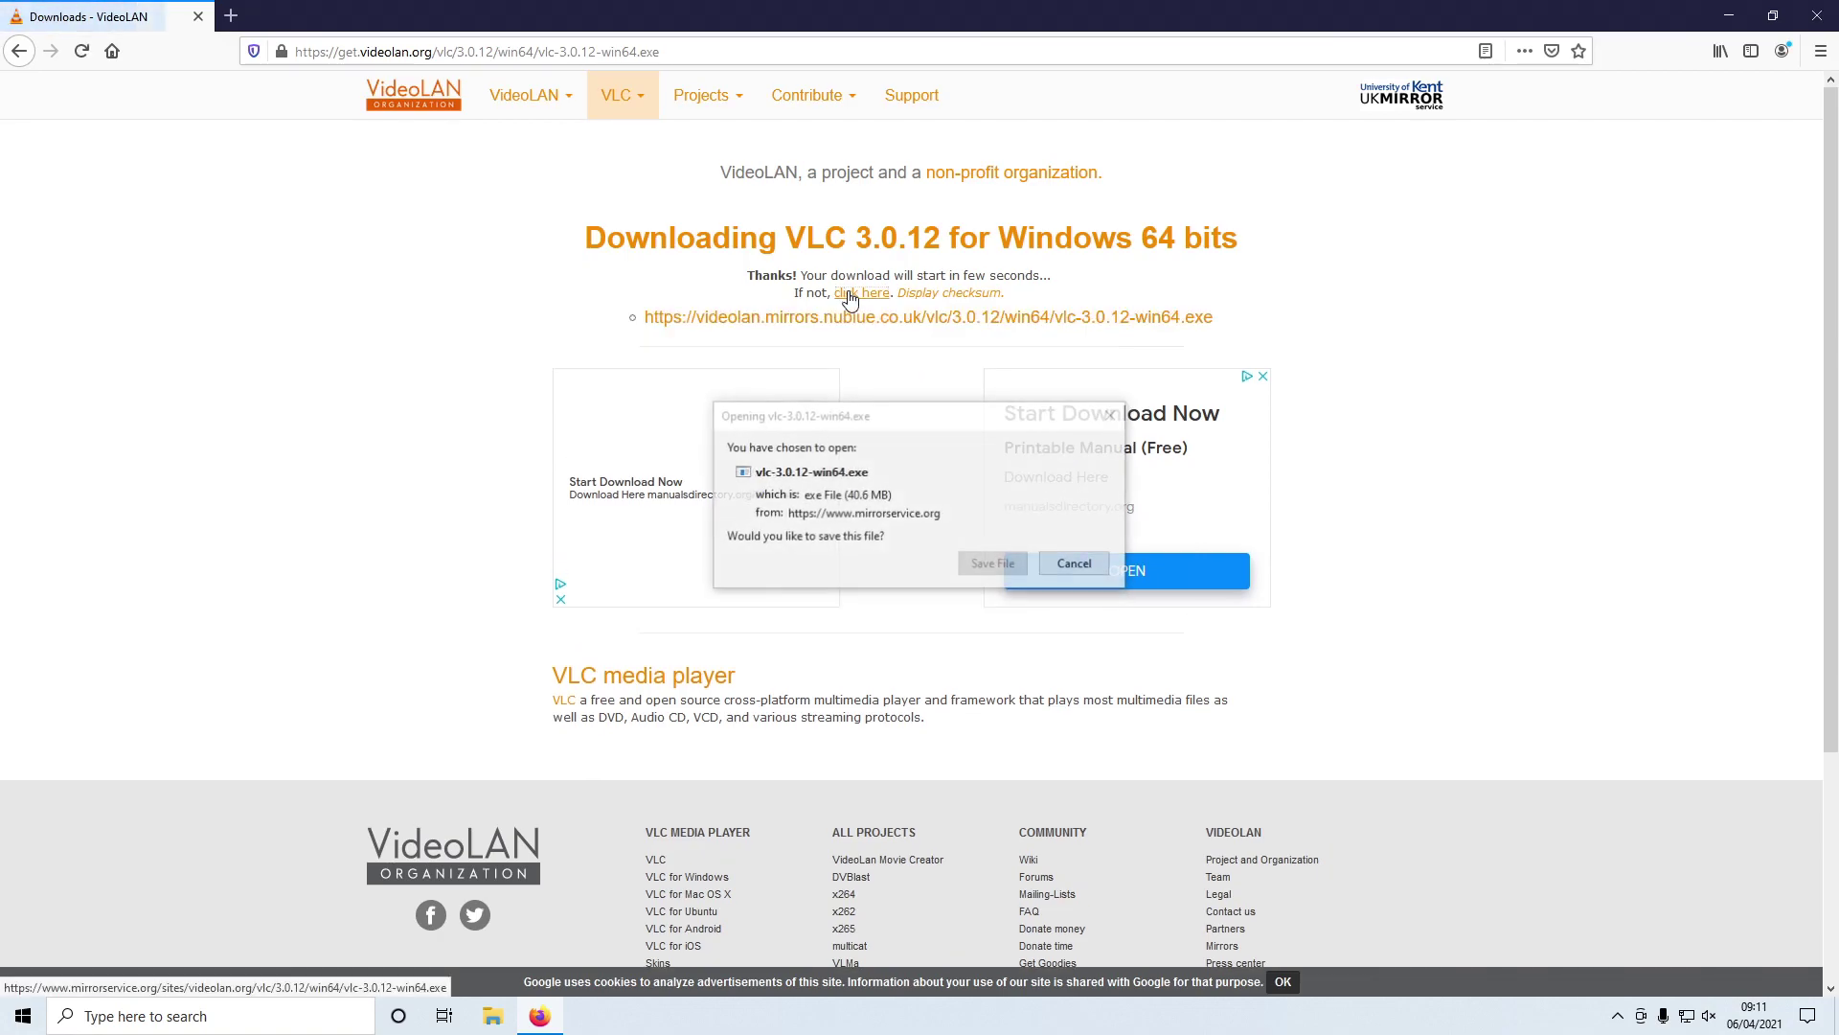
pyautogui.click(989, 566)
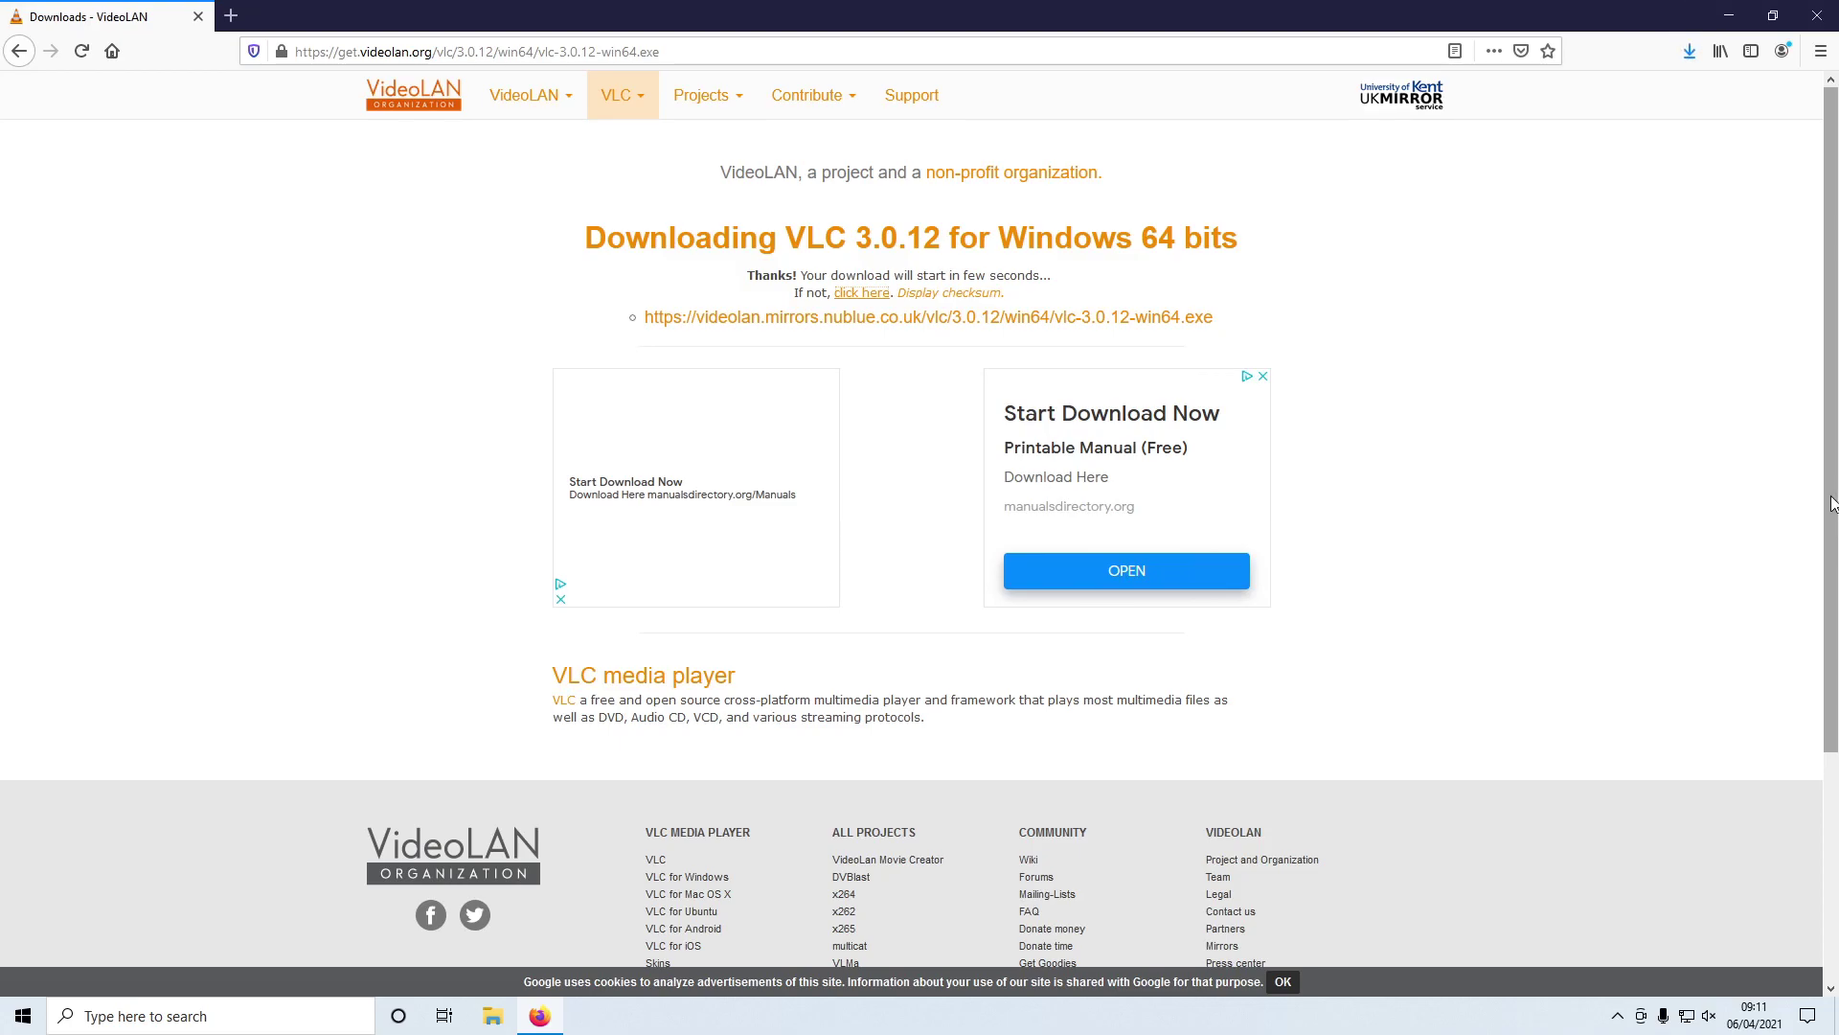
pyautogui.click(1690, 50)
pyautogui.click(1501, 101)
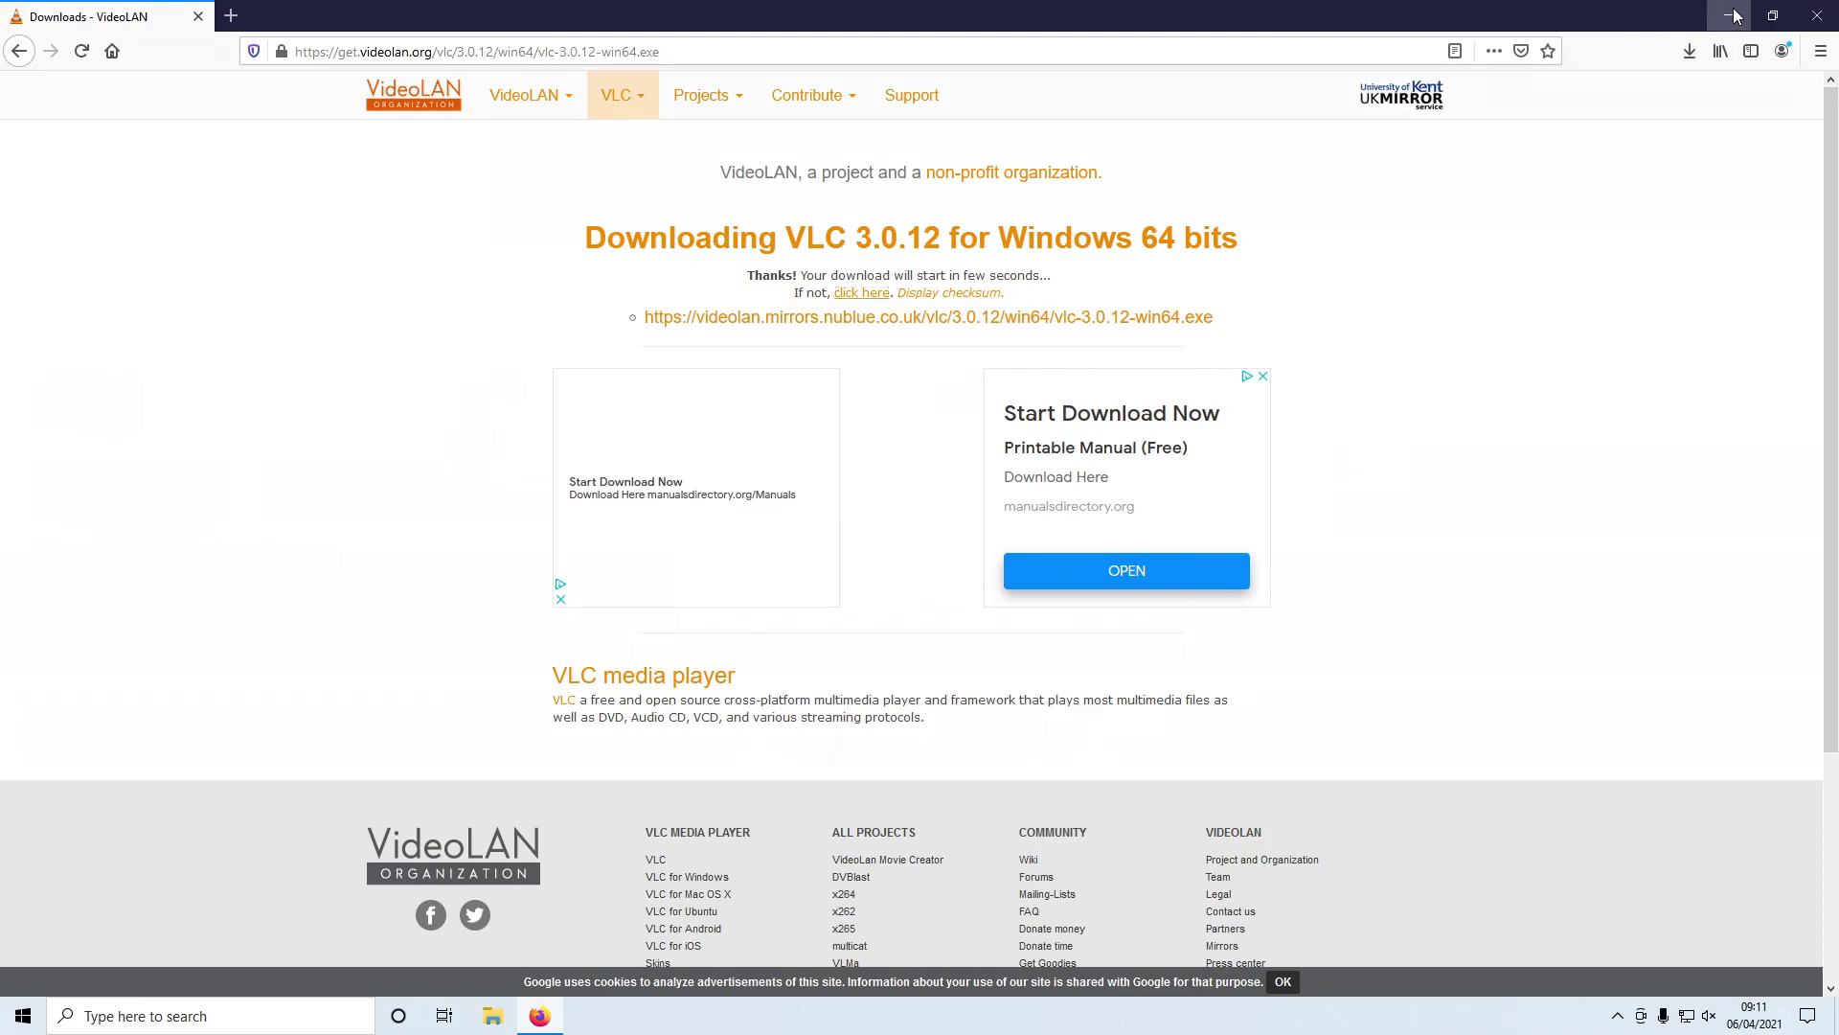
pyautogui.click(1823, 16)
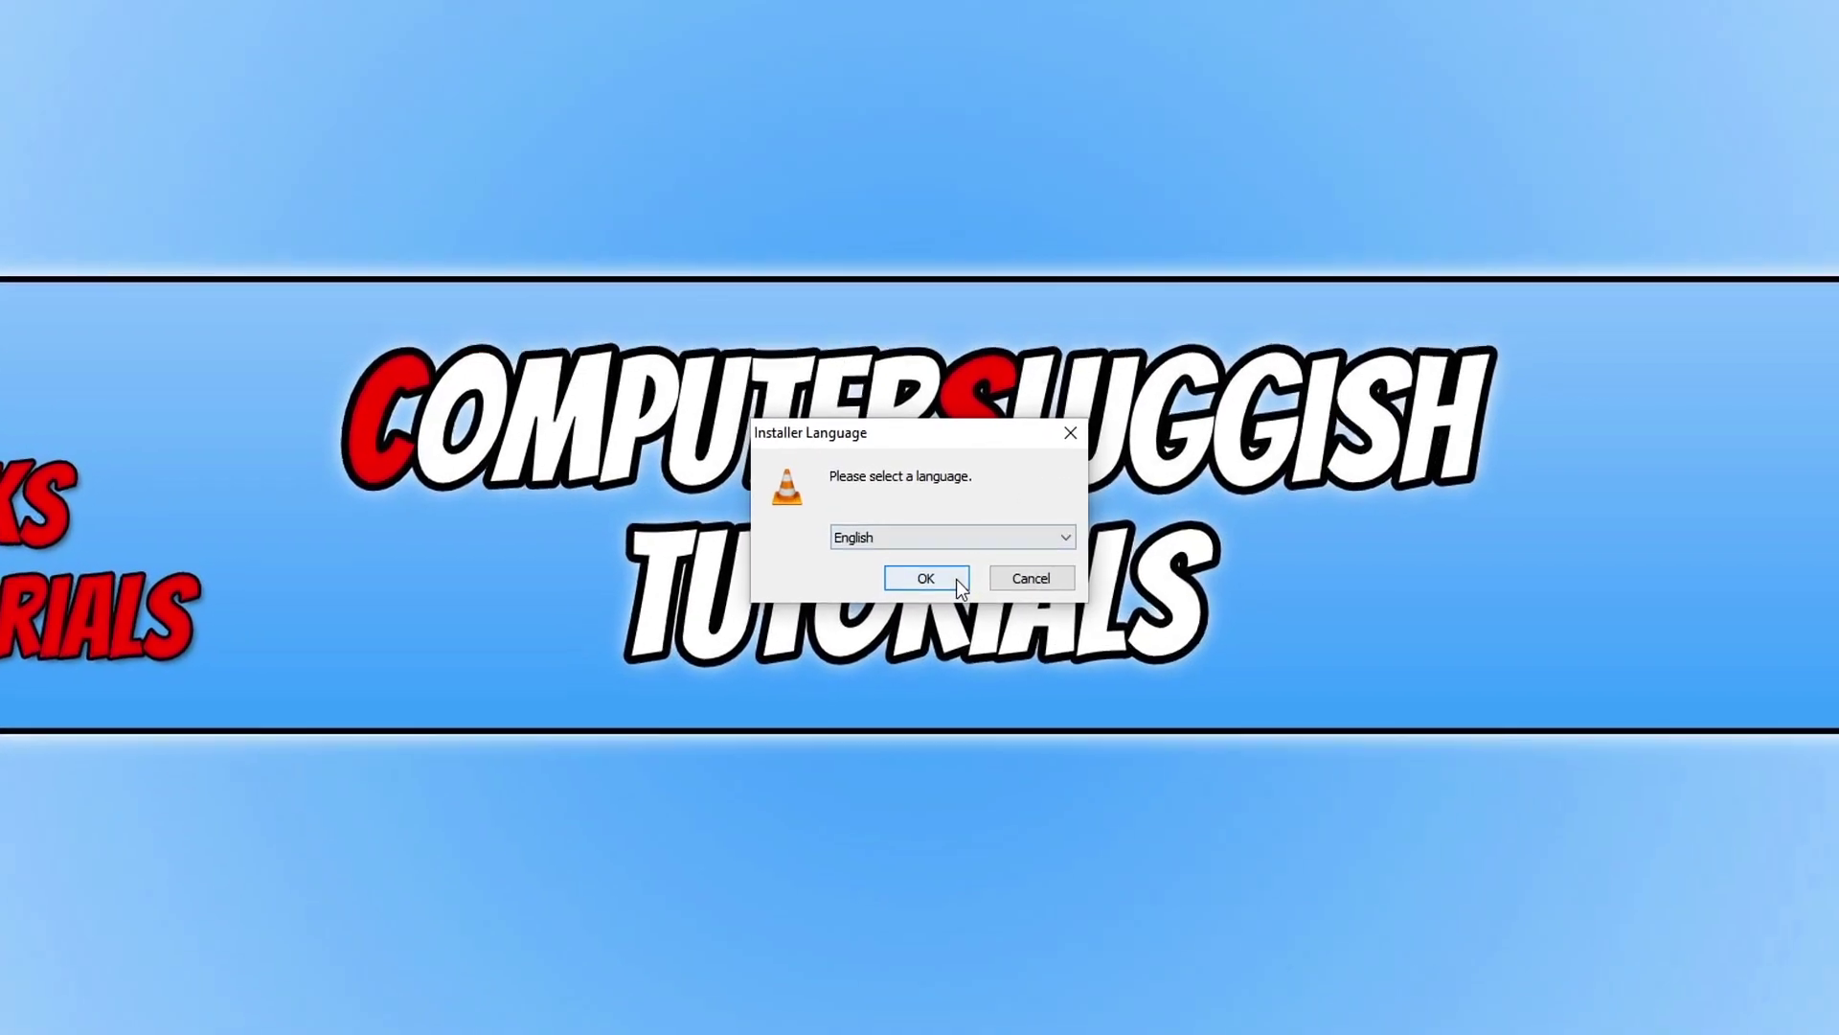
# Confirm English as the installer language and pass the Welcome and License pages
pyautogui.click(952, 594)
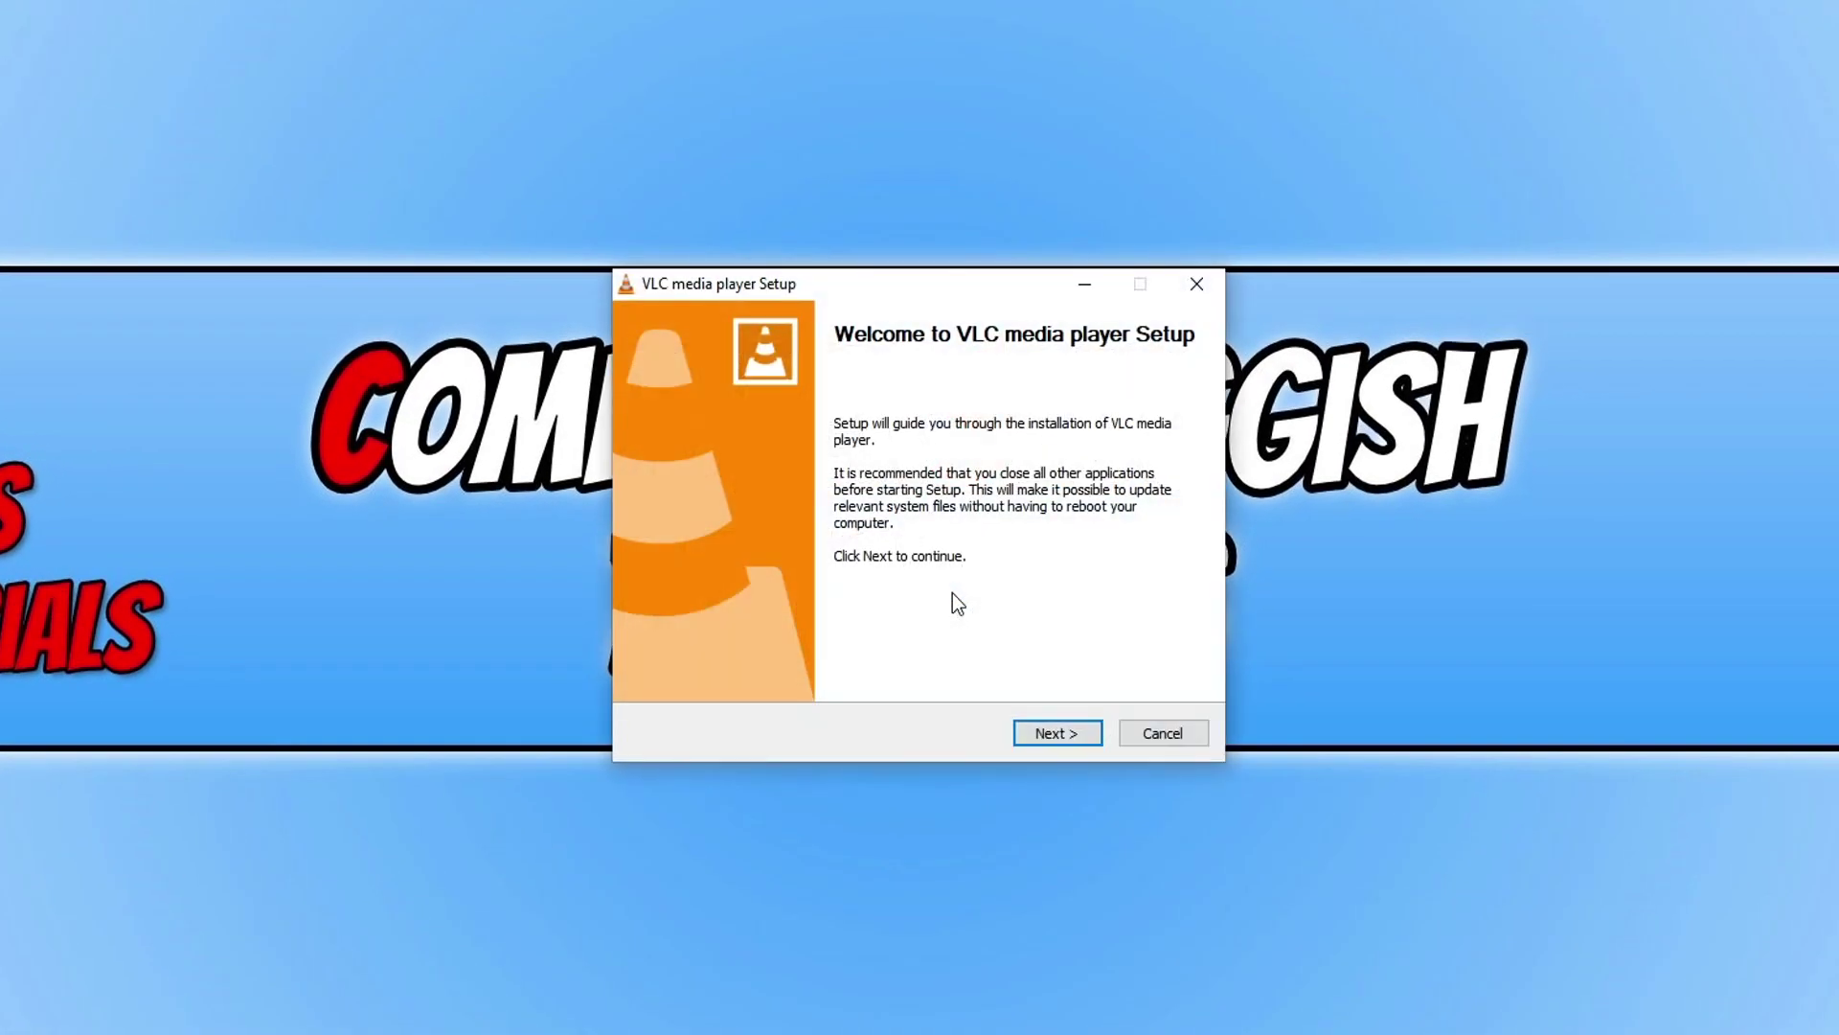
pyautogui.click(1049, 734)
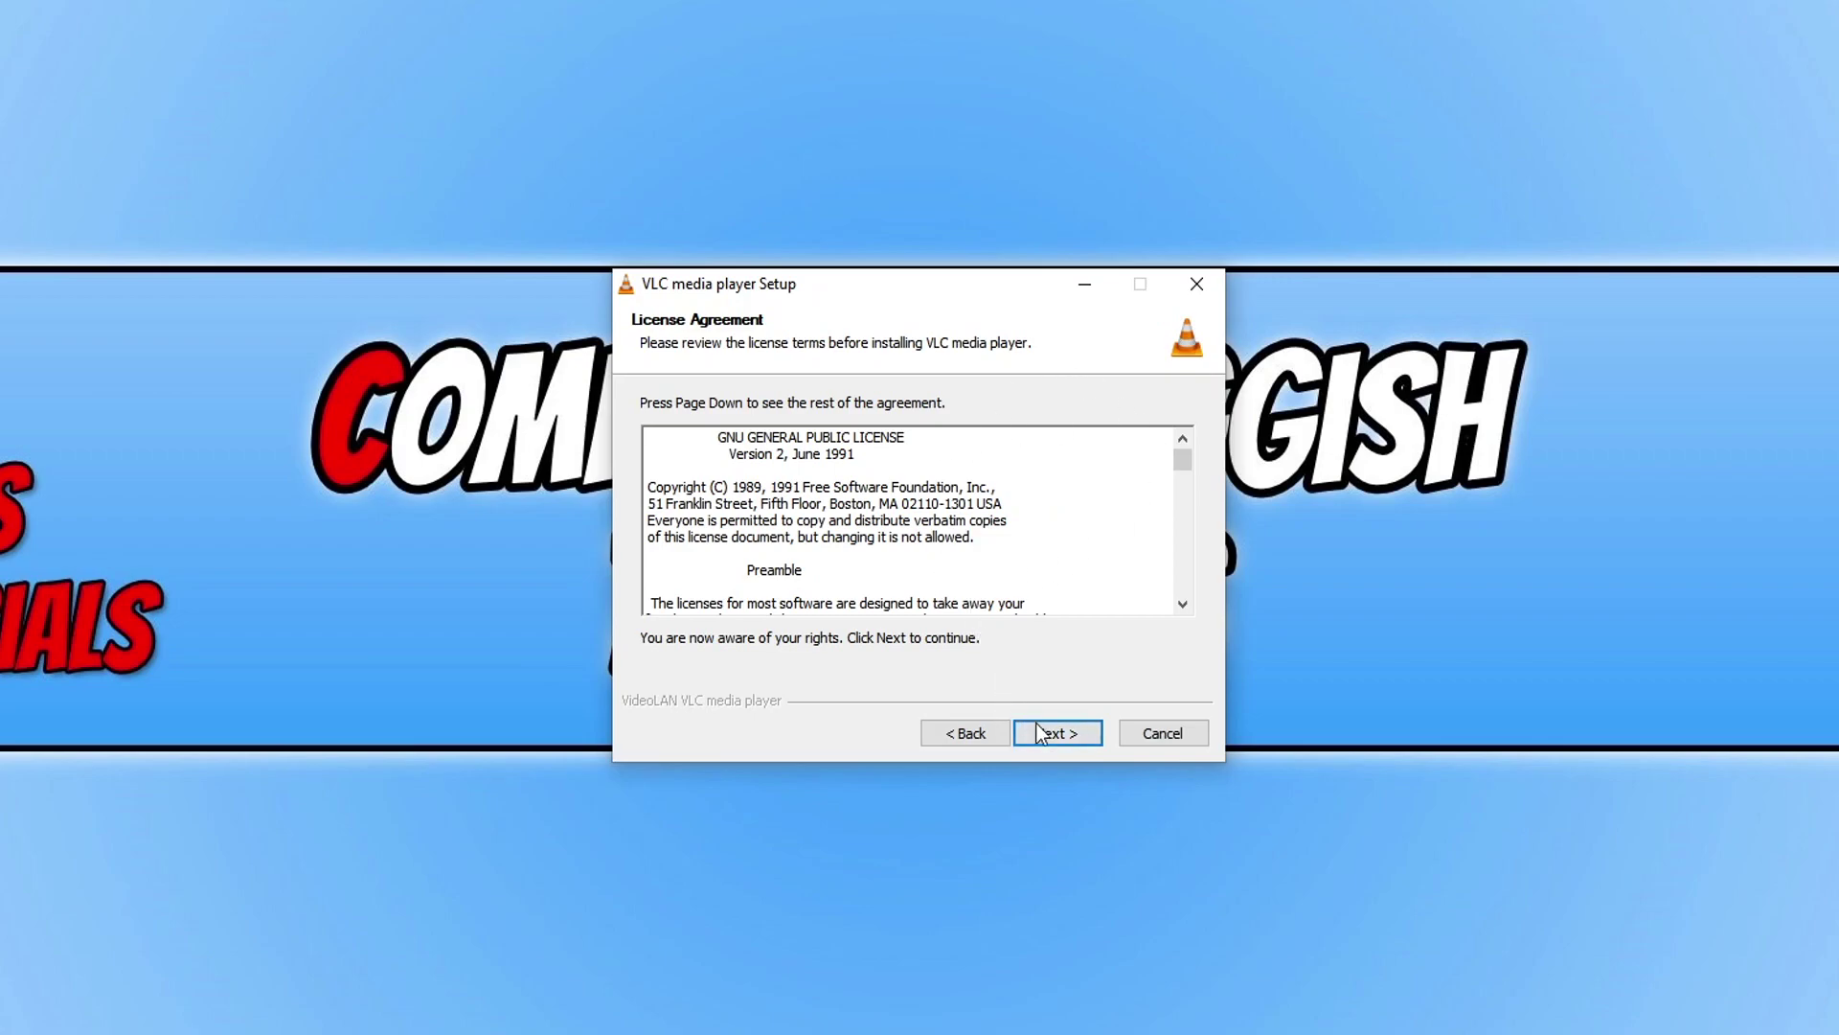
pyautogui.click(1064, 733)
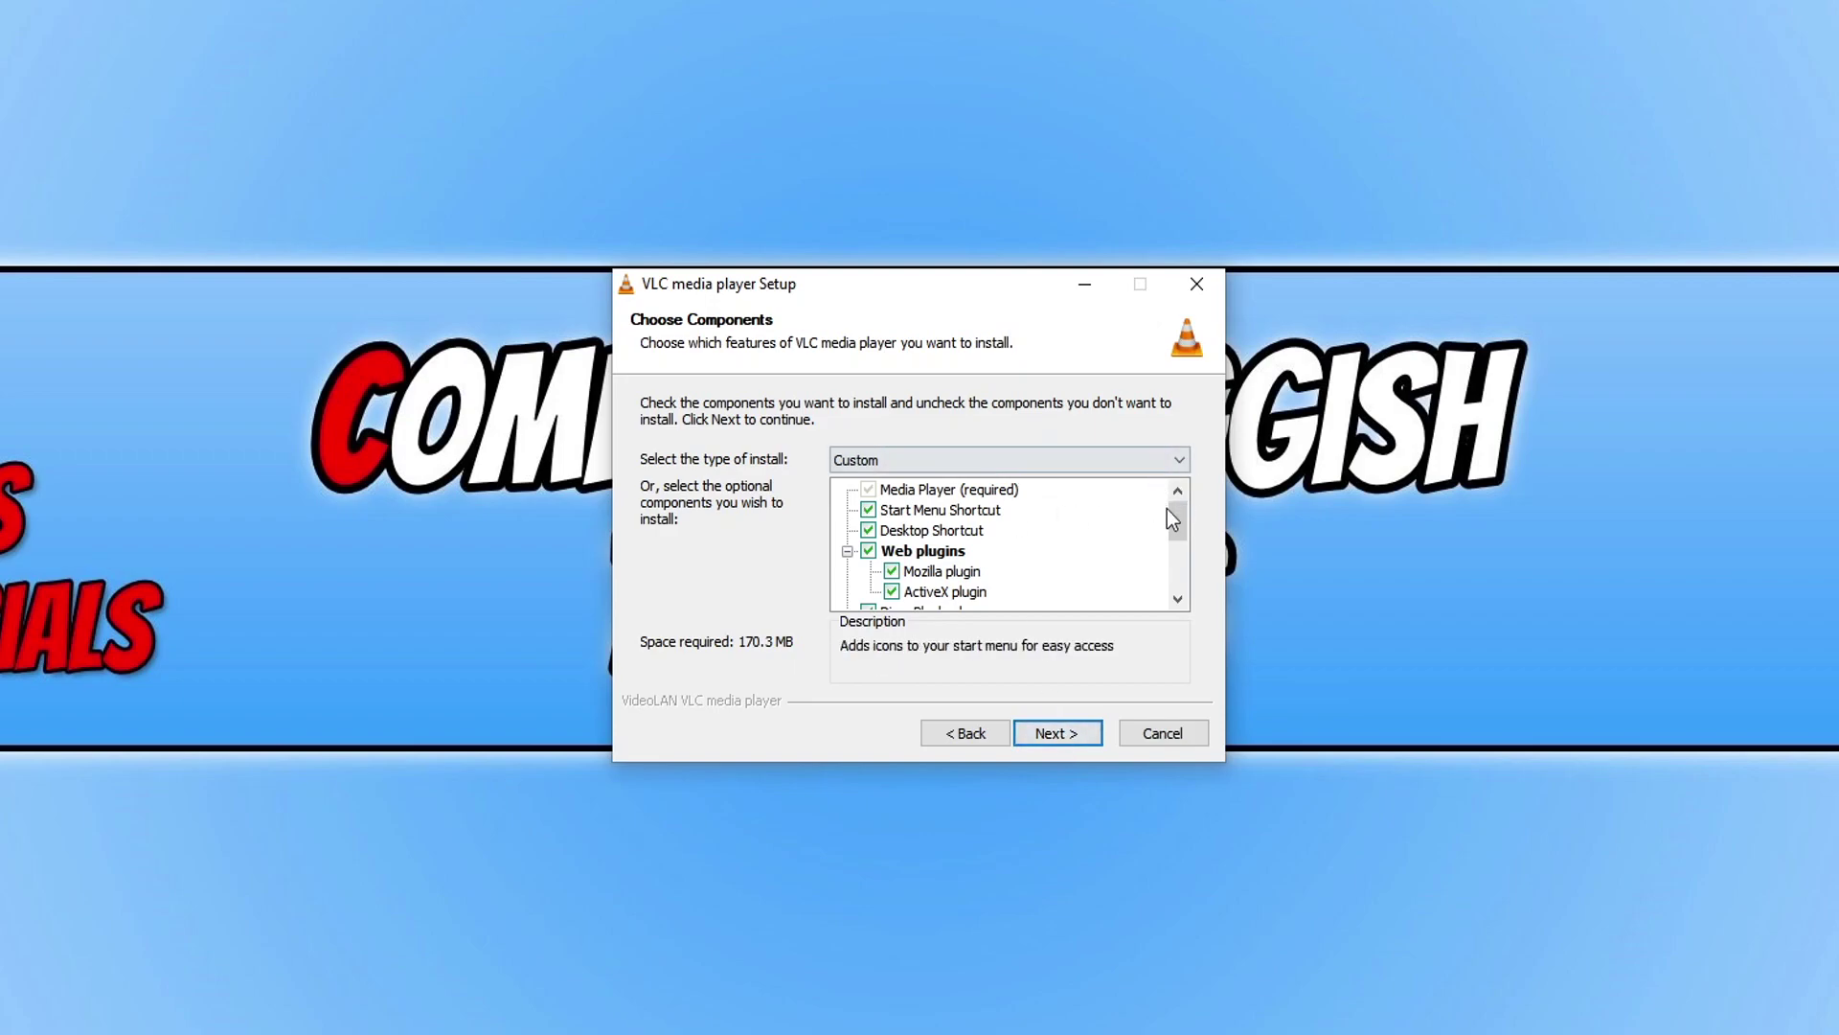
pyautogui.moveTo(1177, 517)
pyautogui.mouseDown()
pyautogui.moveTo(1189, 563)
pyautogui.moveTo(1179, 444)
pyautogui.mouseUp()
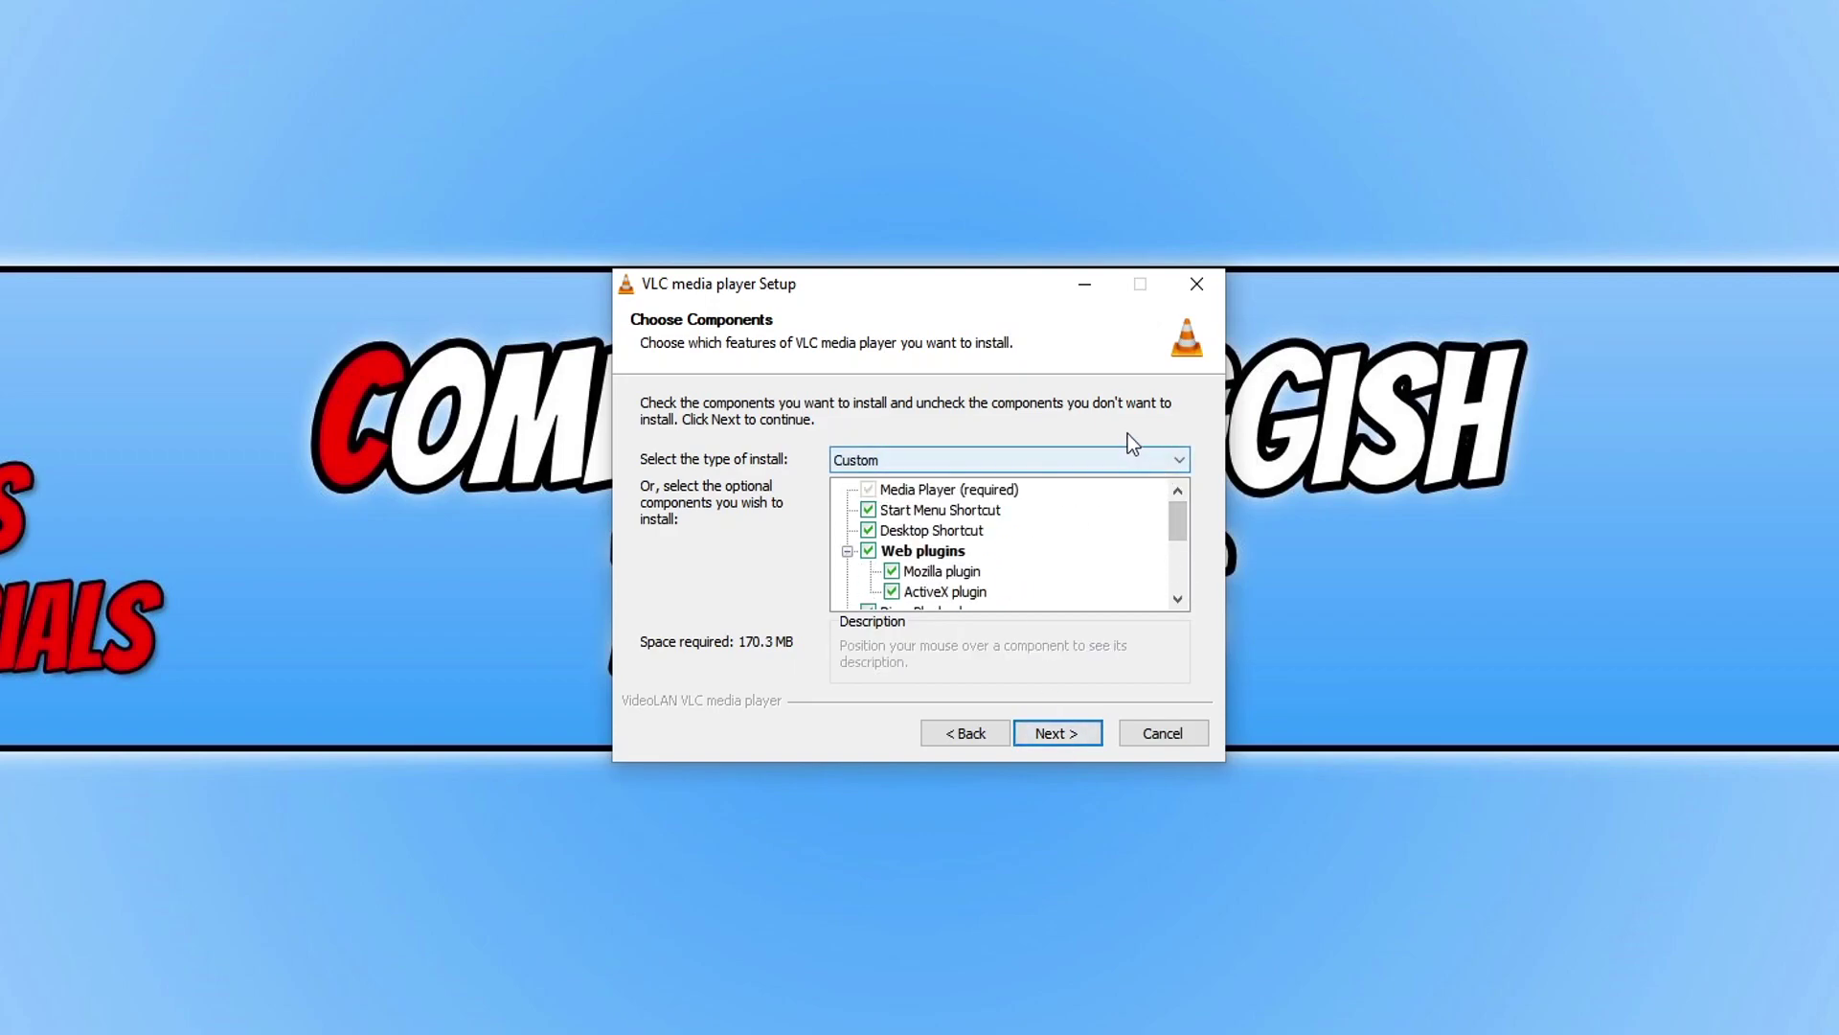
# Select the Full install type and continue to the install folder page
pyautogui.click(1137, 463)
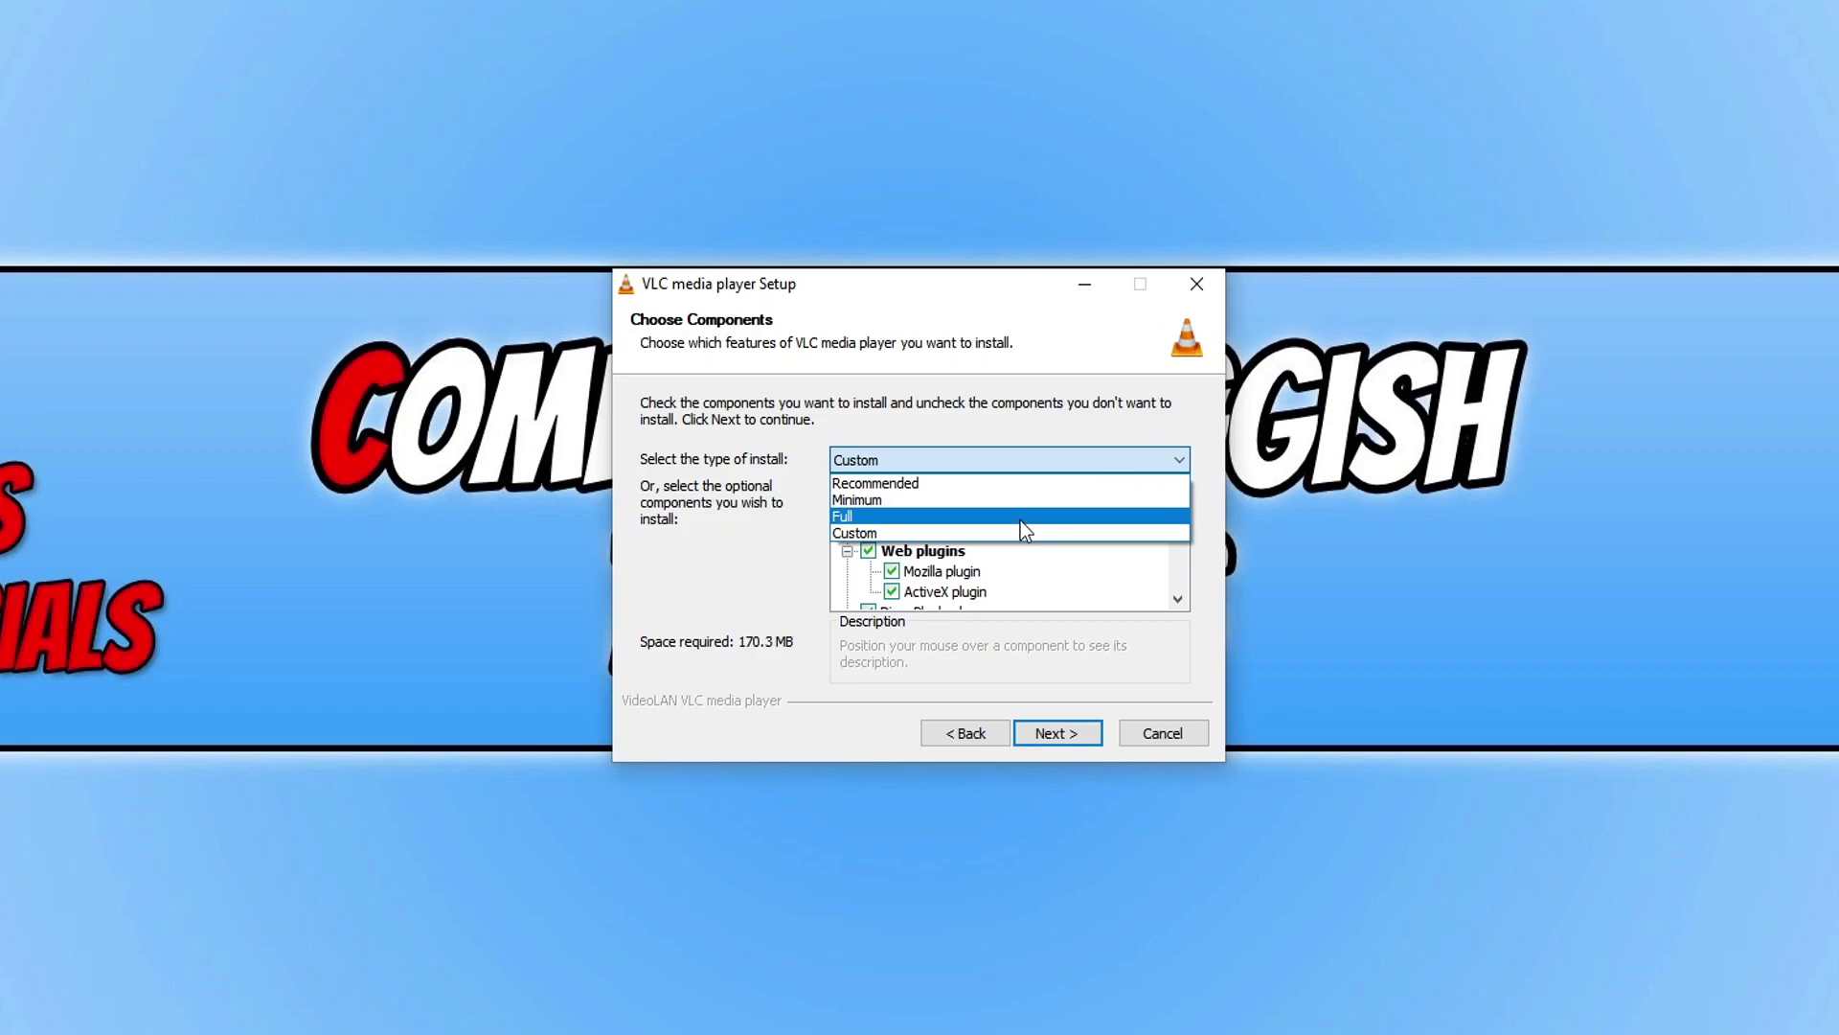
pyautogui.click(1023, 520)
pyautogui.moveTo(1180, 528)
pyautogui.mouseDown()
pyautogui.moveTo(1175, 596)
pyautogui.moveTo(1156, 459)
pyautogui.mouseUp()
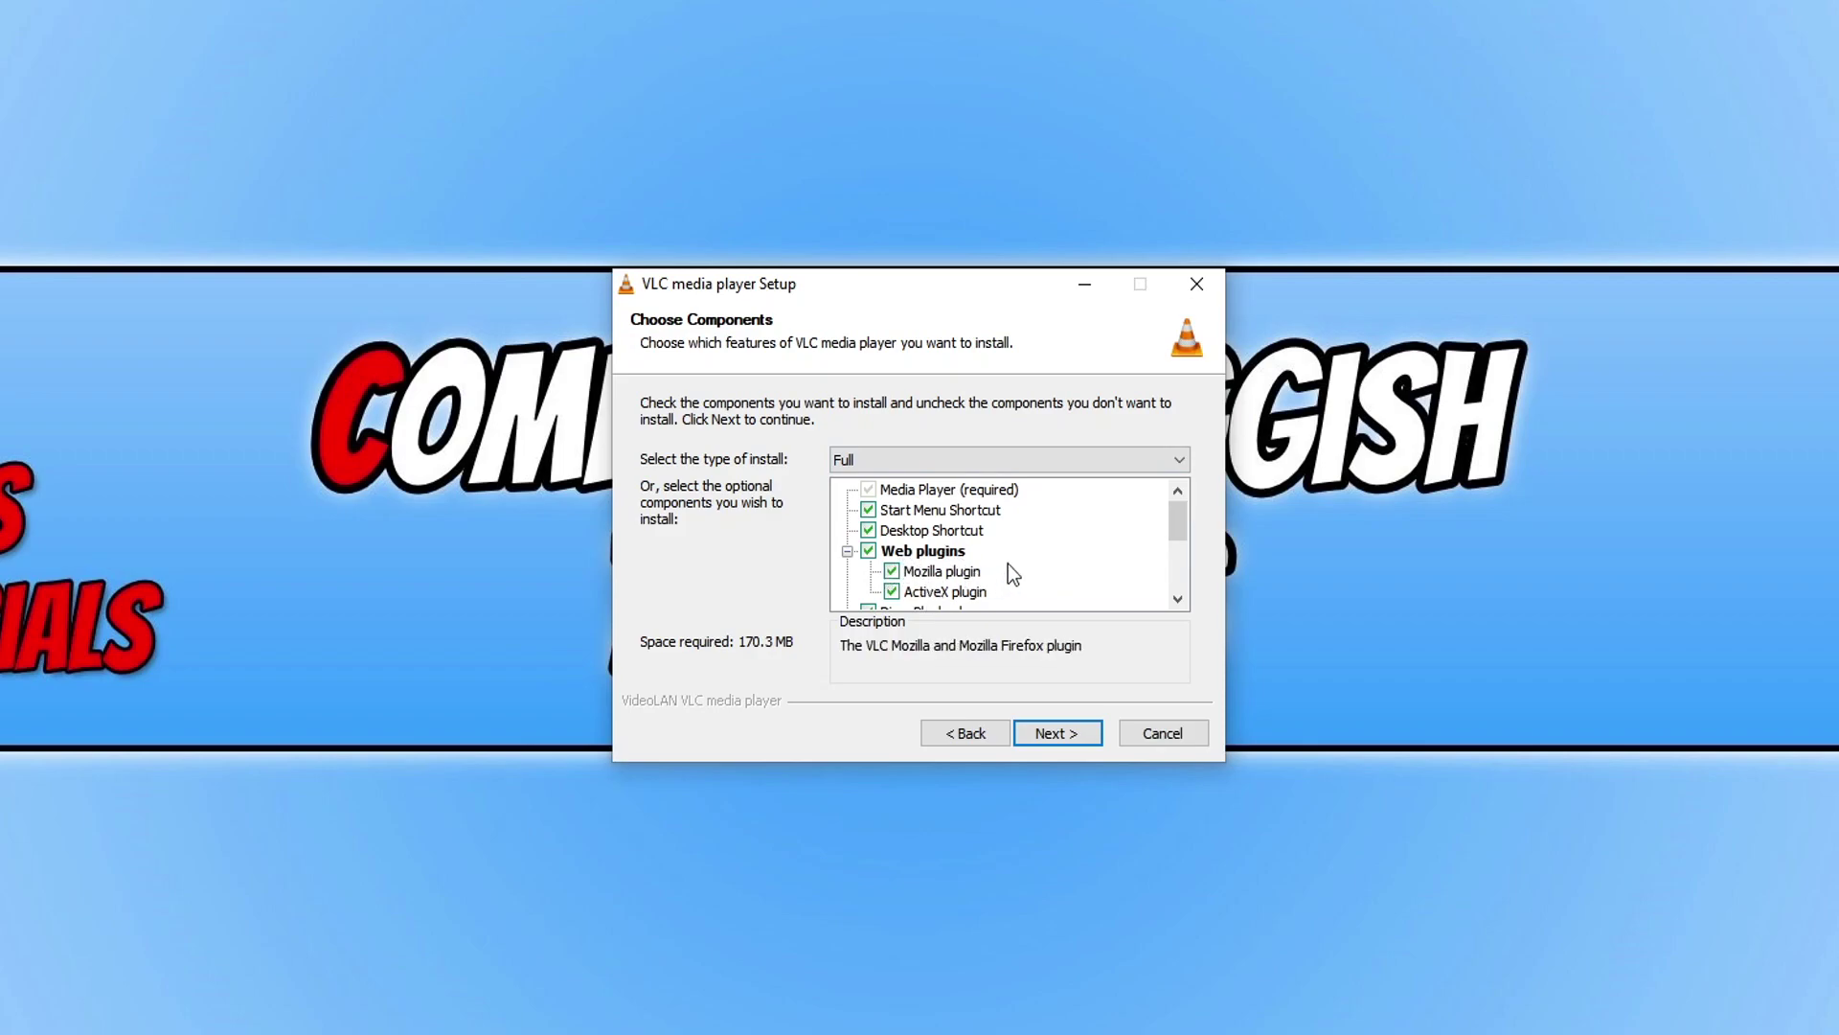
pyautogui.moveTo(943, 590)
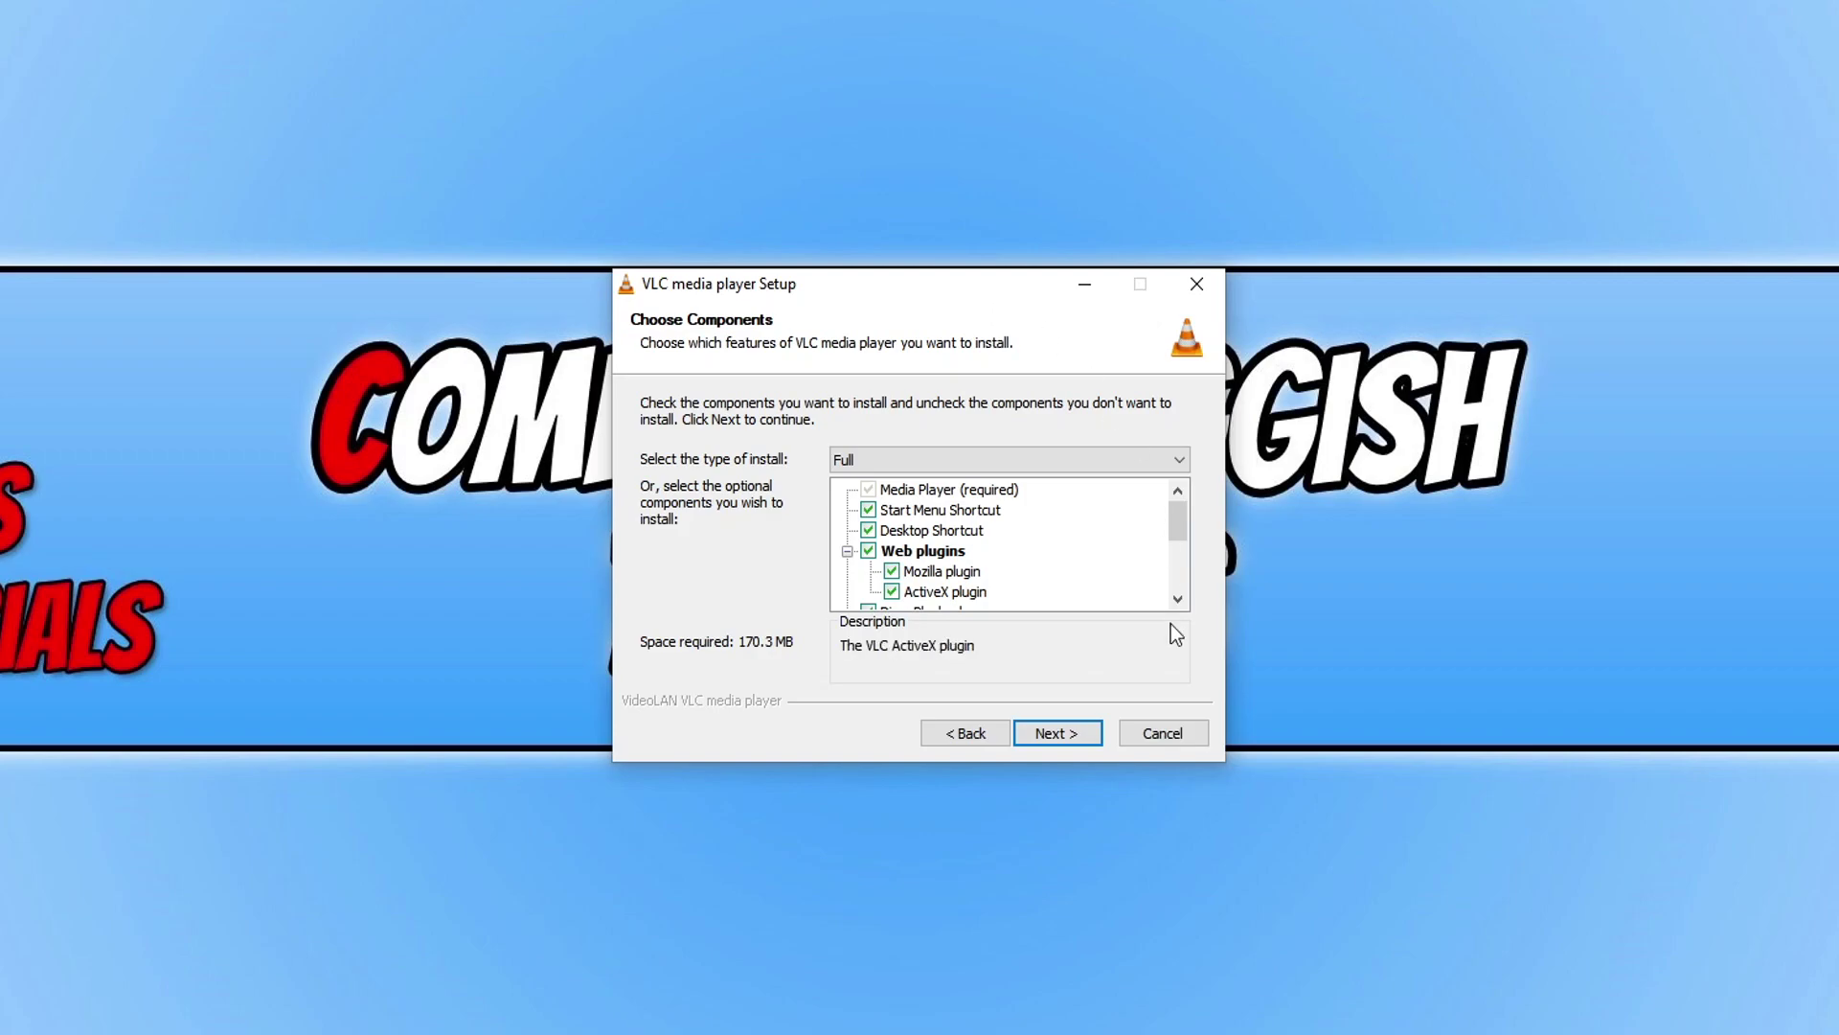
pyautogui.click(1053, 735)
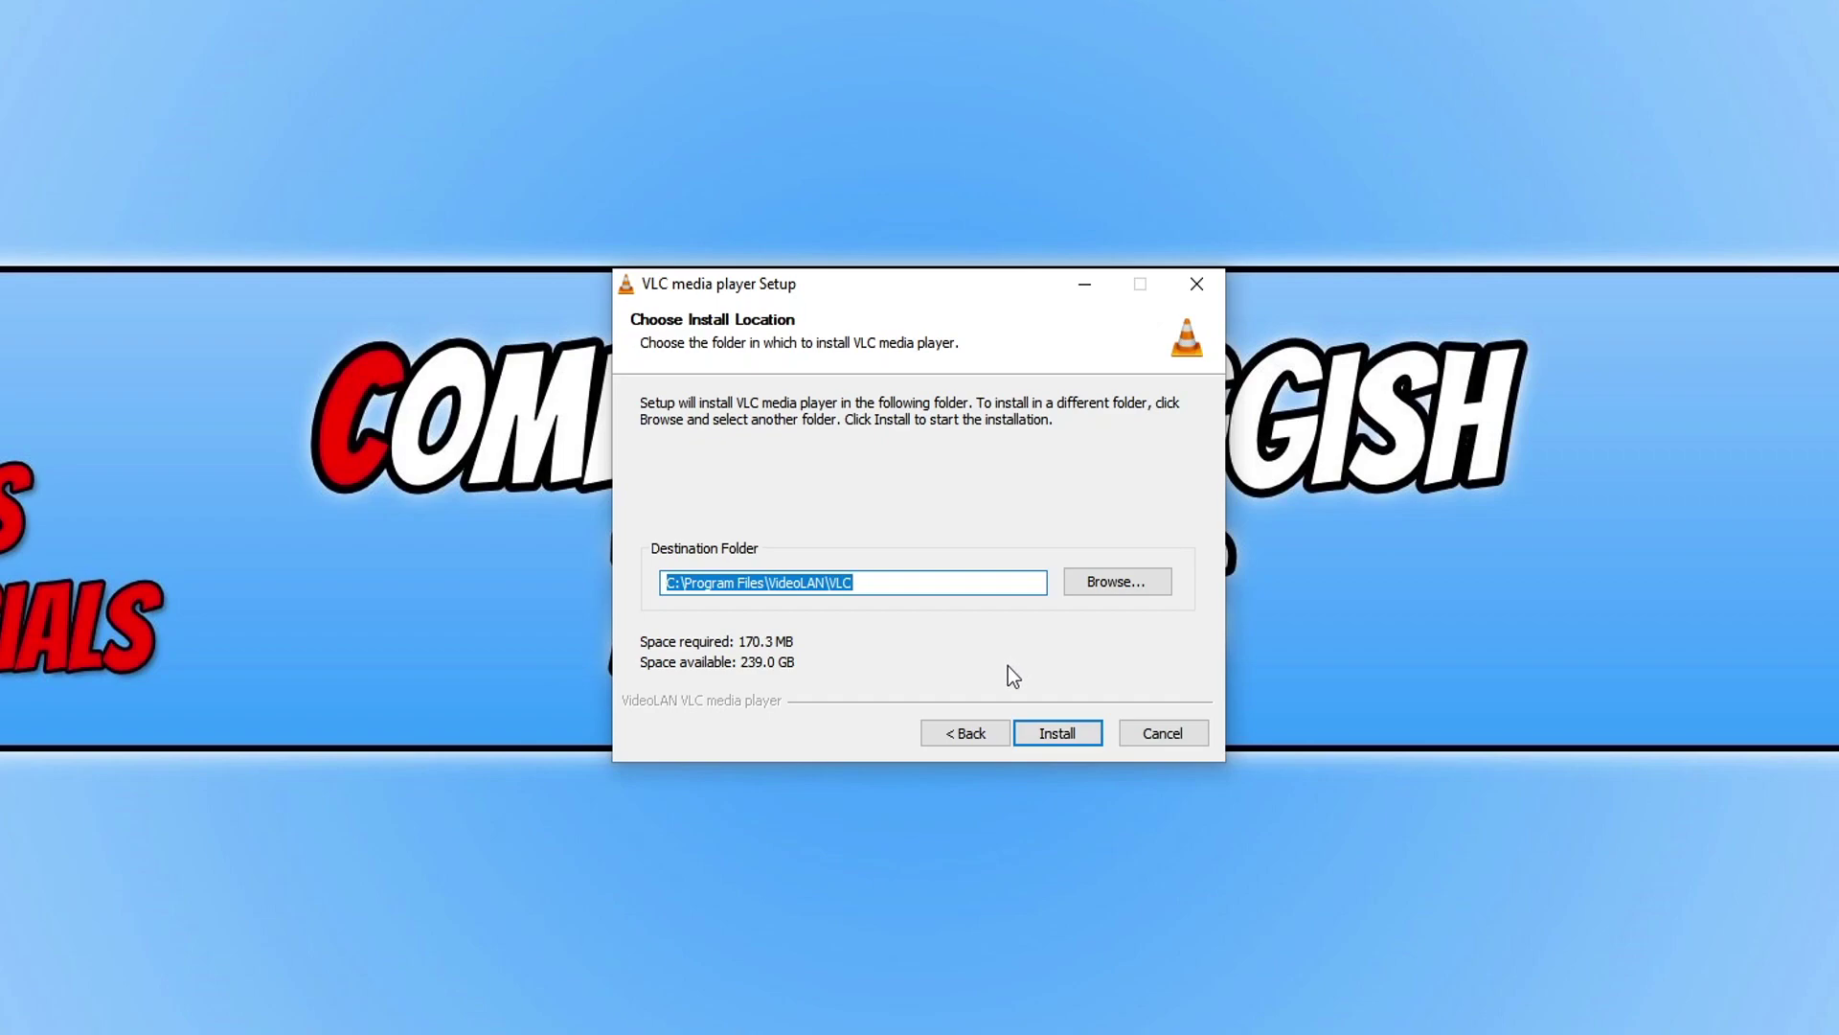
# Install VLC into the default VideoLAN folder and accept the network access policy
pyautogui.click(1076, 737)
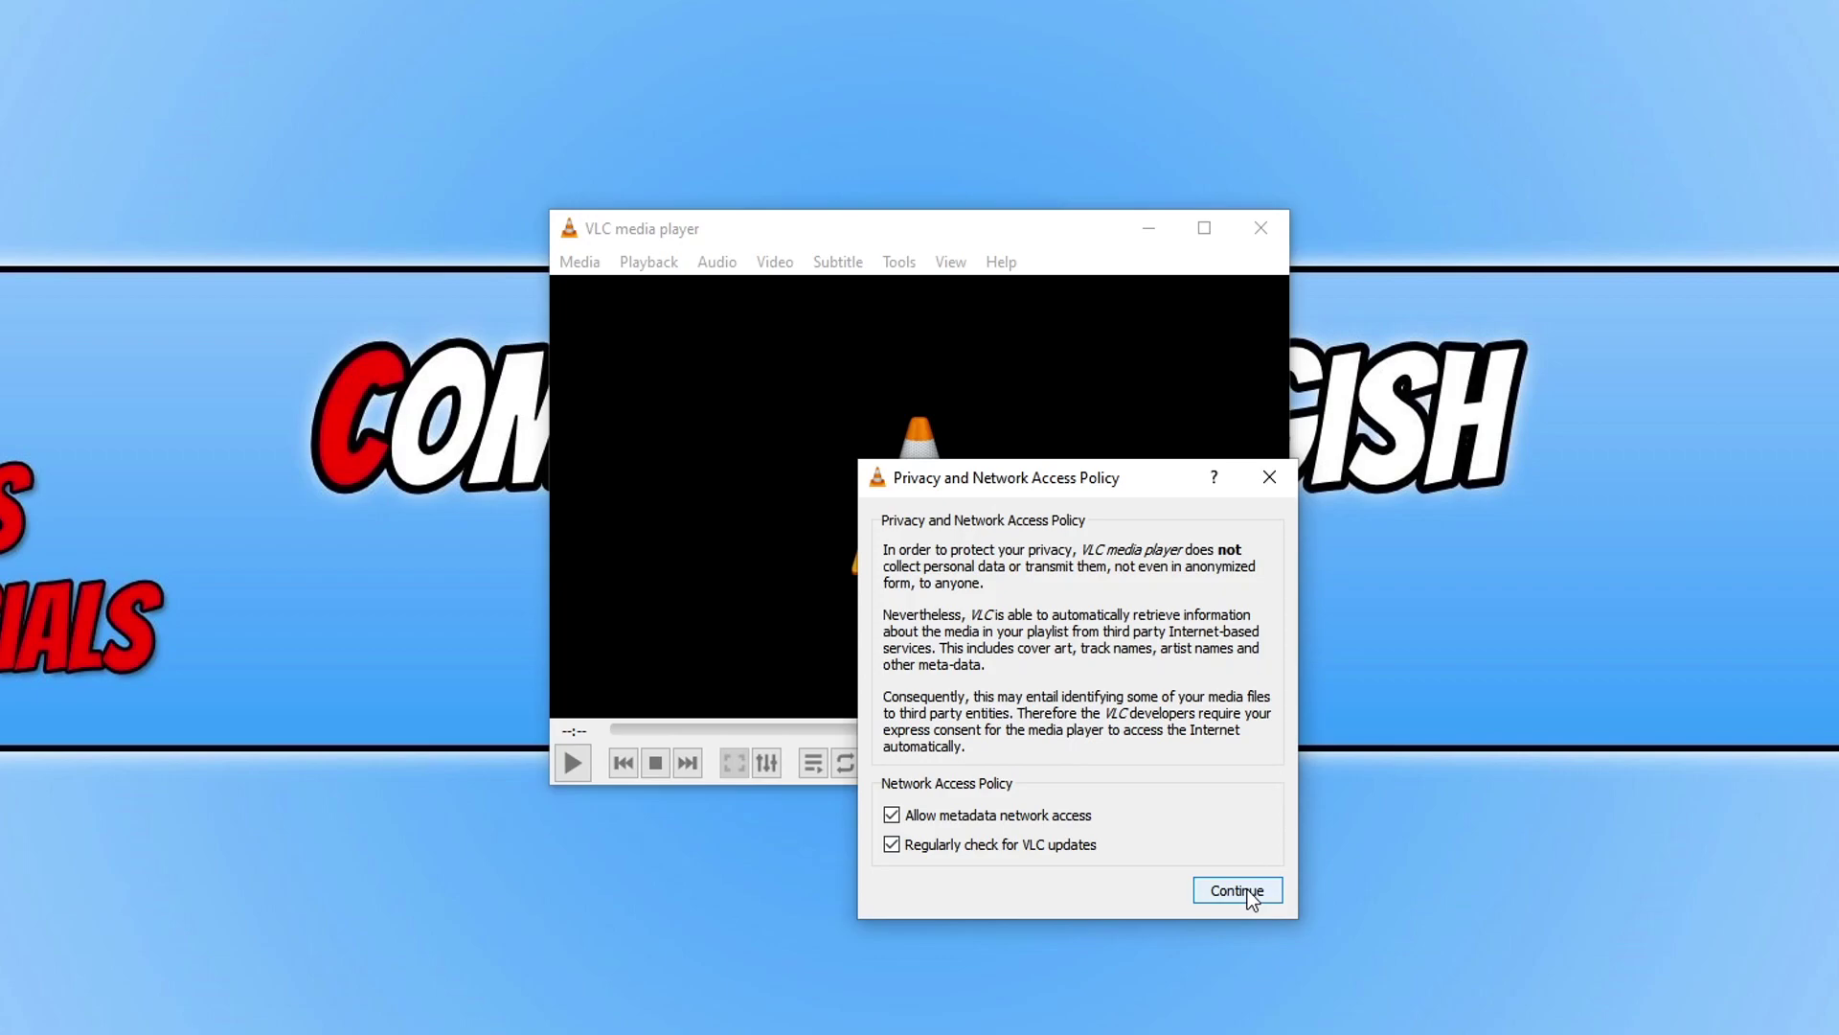
pyautogui.click(1249, 898)
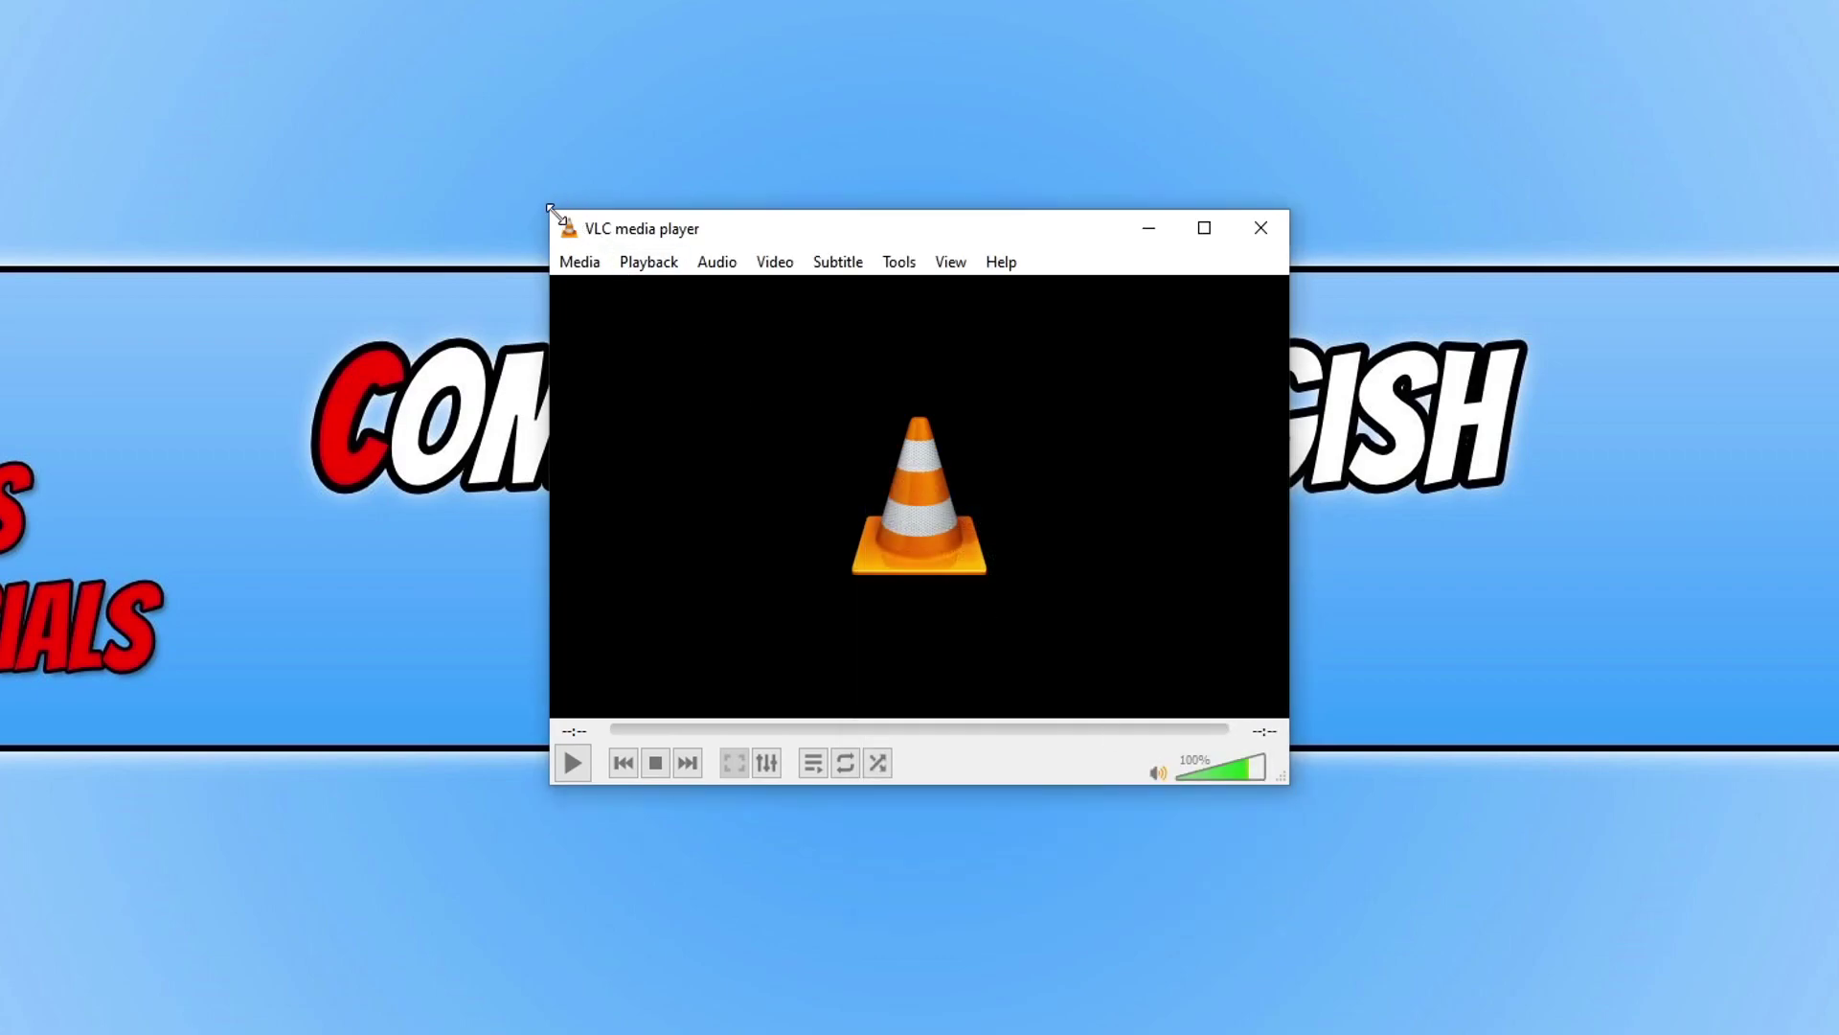
# Enlarge the VLC window, browse the Media and Audio menus, and open Simple Preferences
pyautogui.moveTo(553, 224)
pyautogui.mouseDown()
pyautogui.moveTo(386, 36)
pyautogui.moveTo(526, 113)
pyautogui.mouseUp()
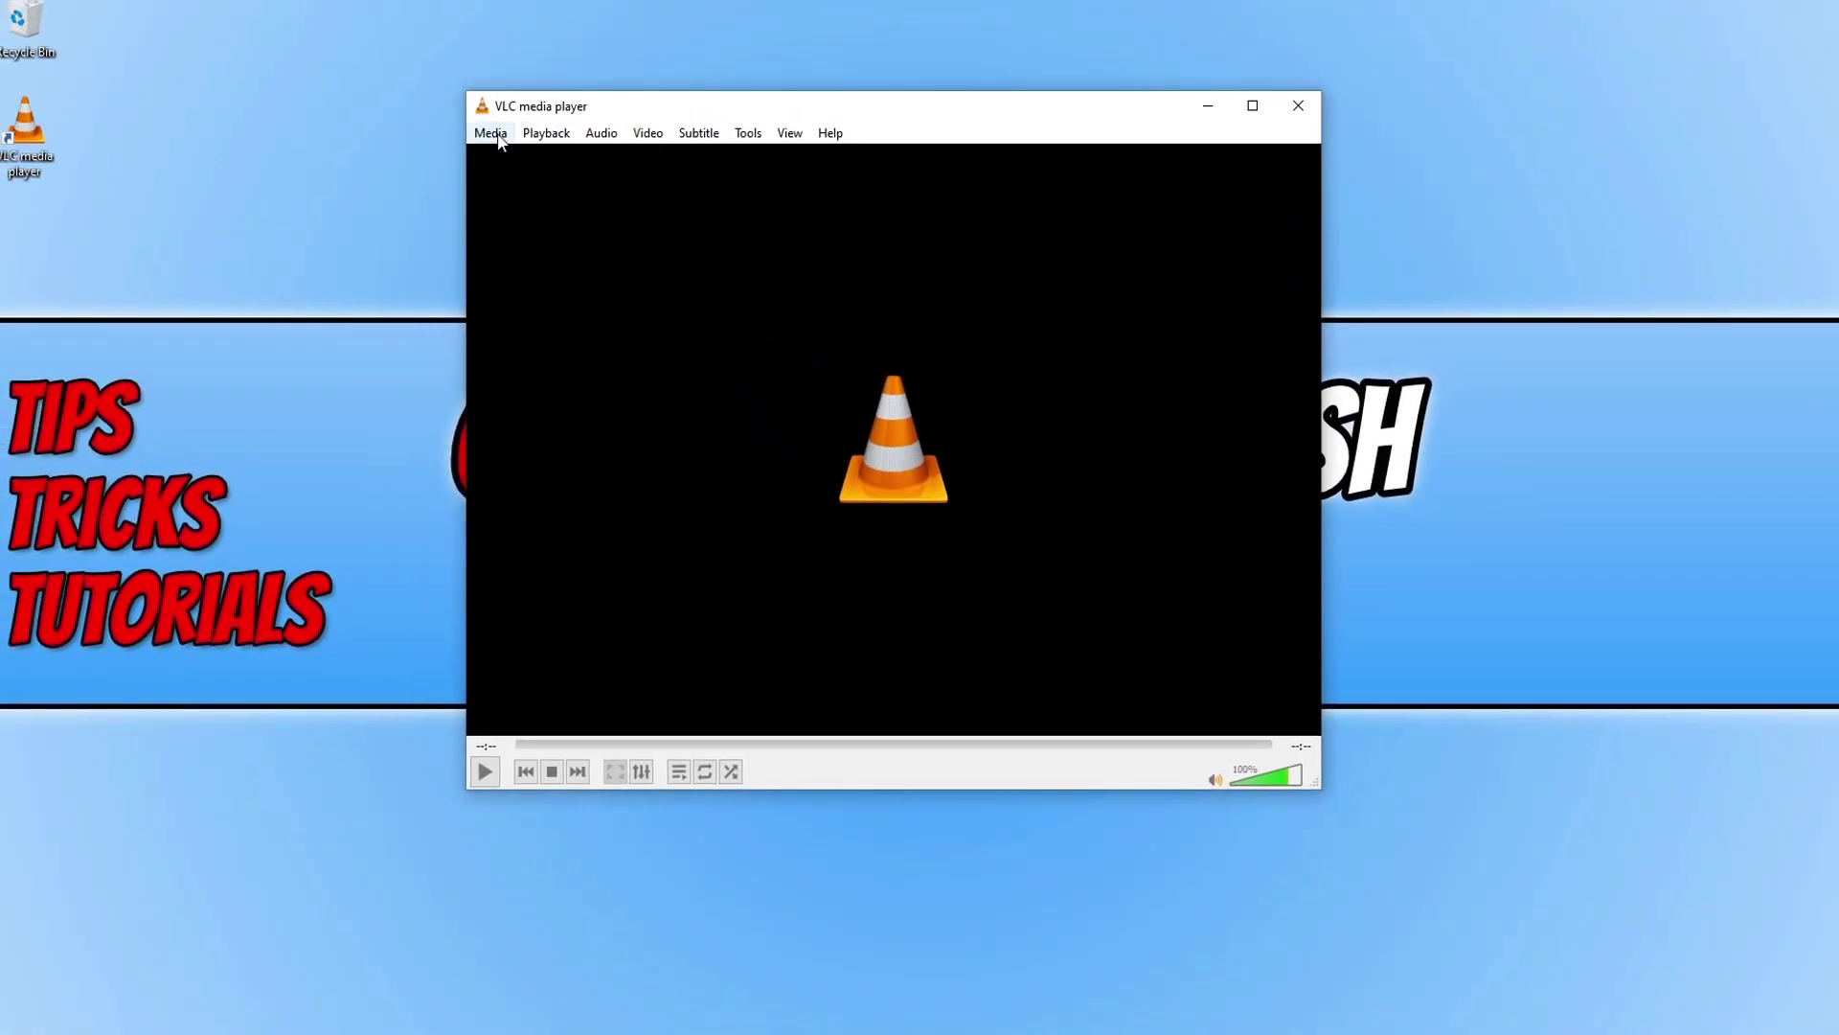
pyautogui.click(496, 133)
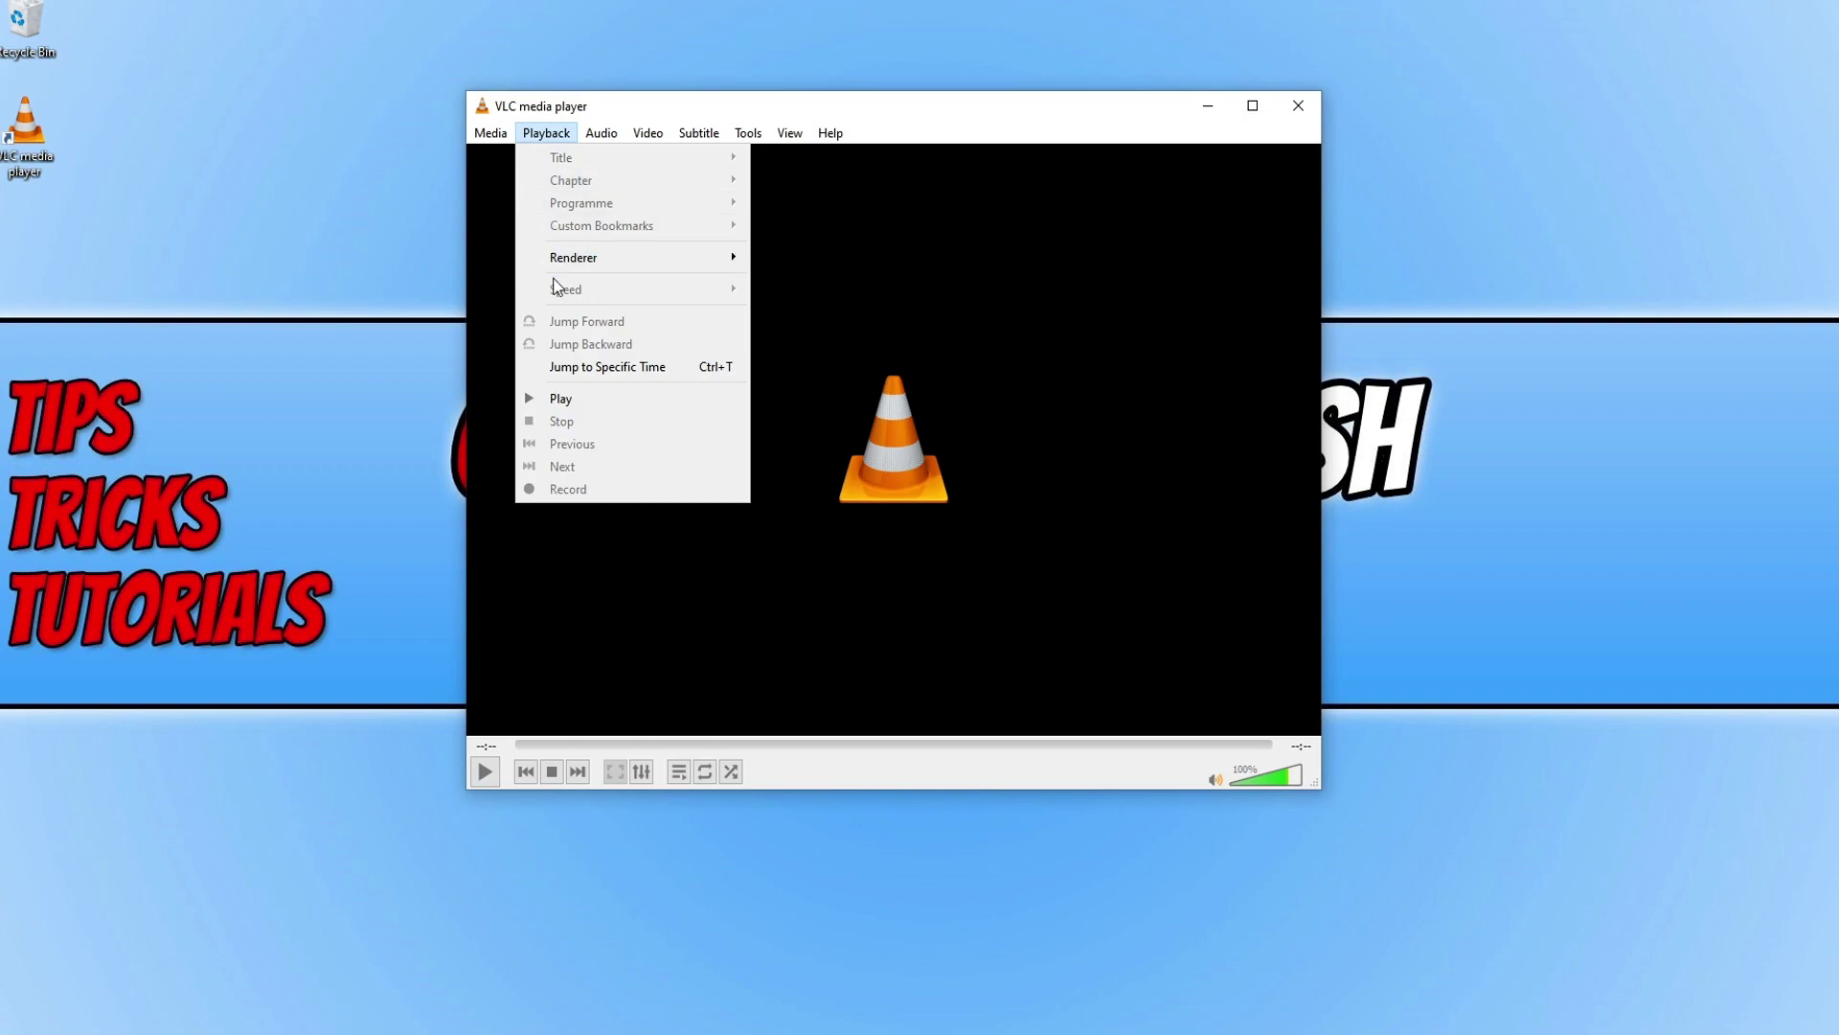
pyautogui.click(599, 133)
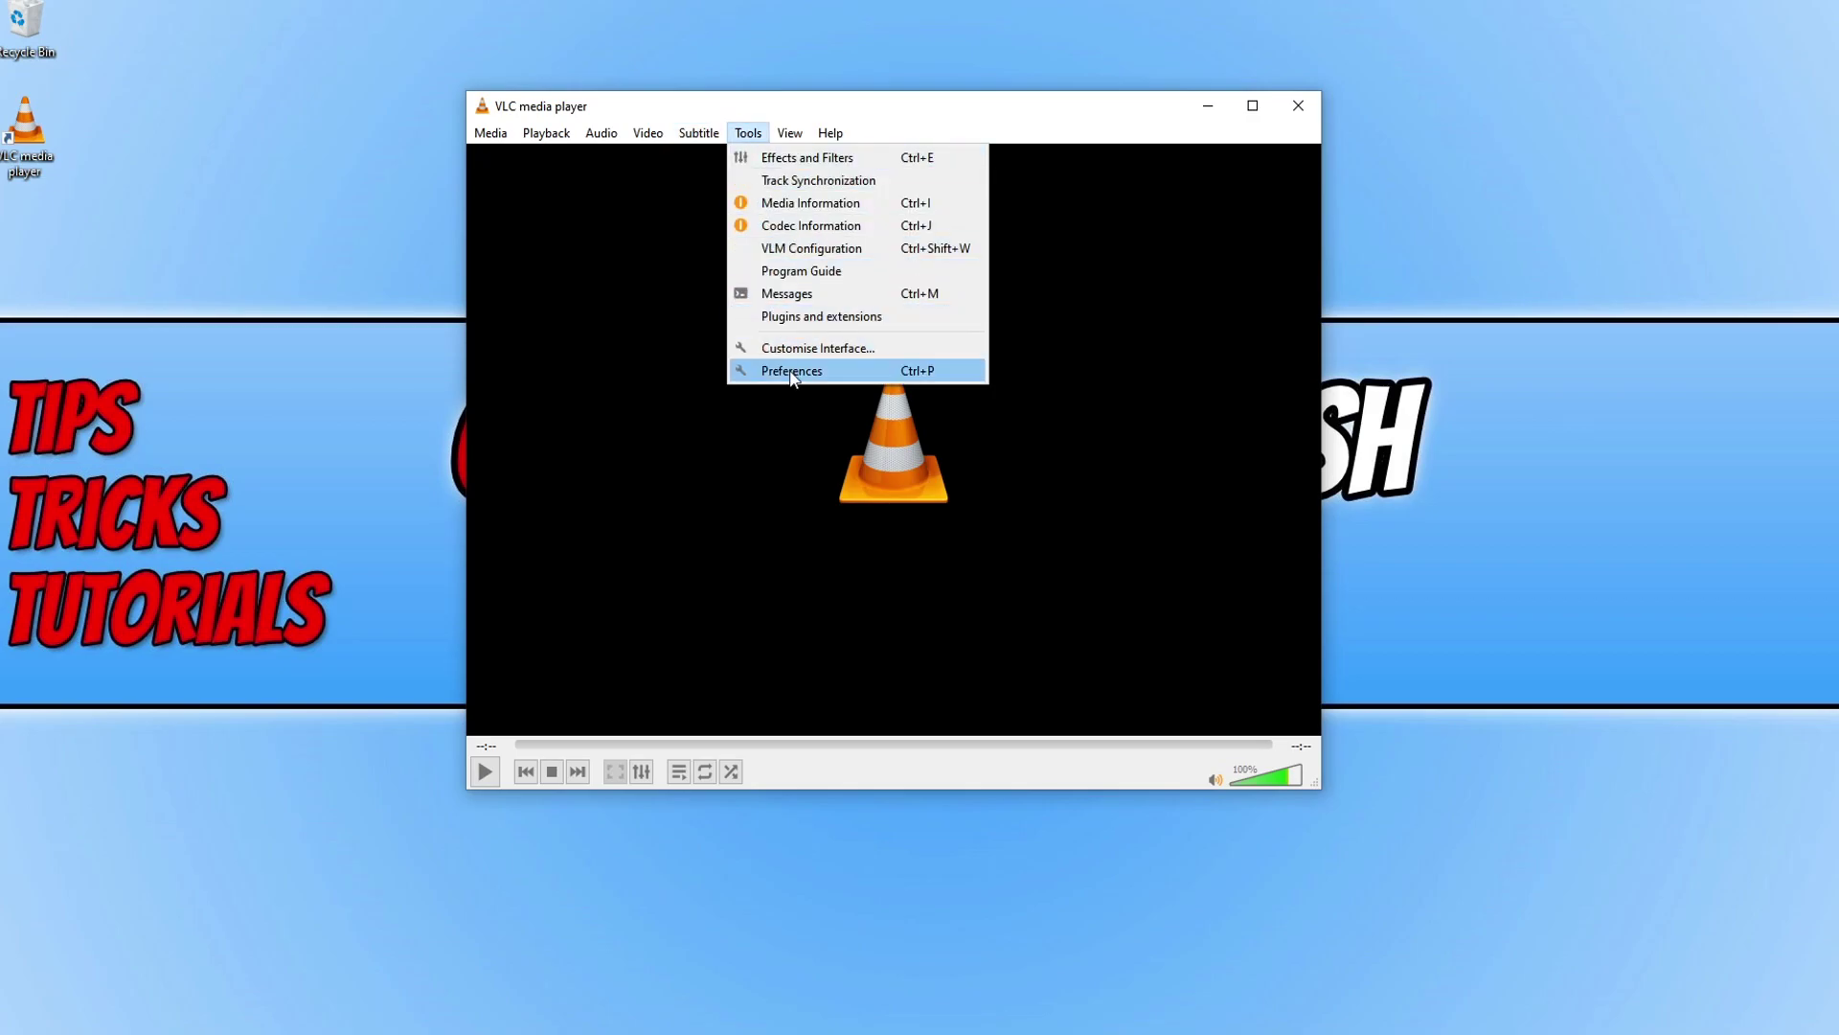
pyautogui.click(791, 373)
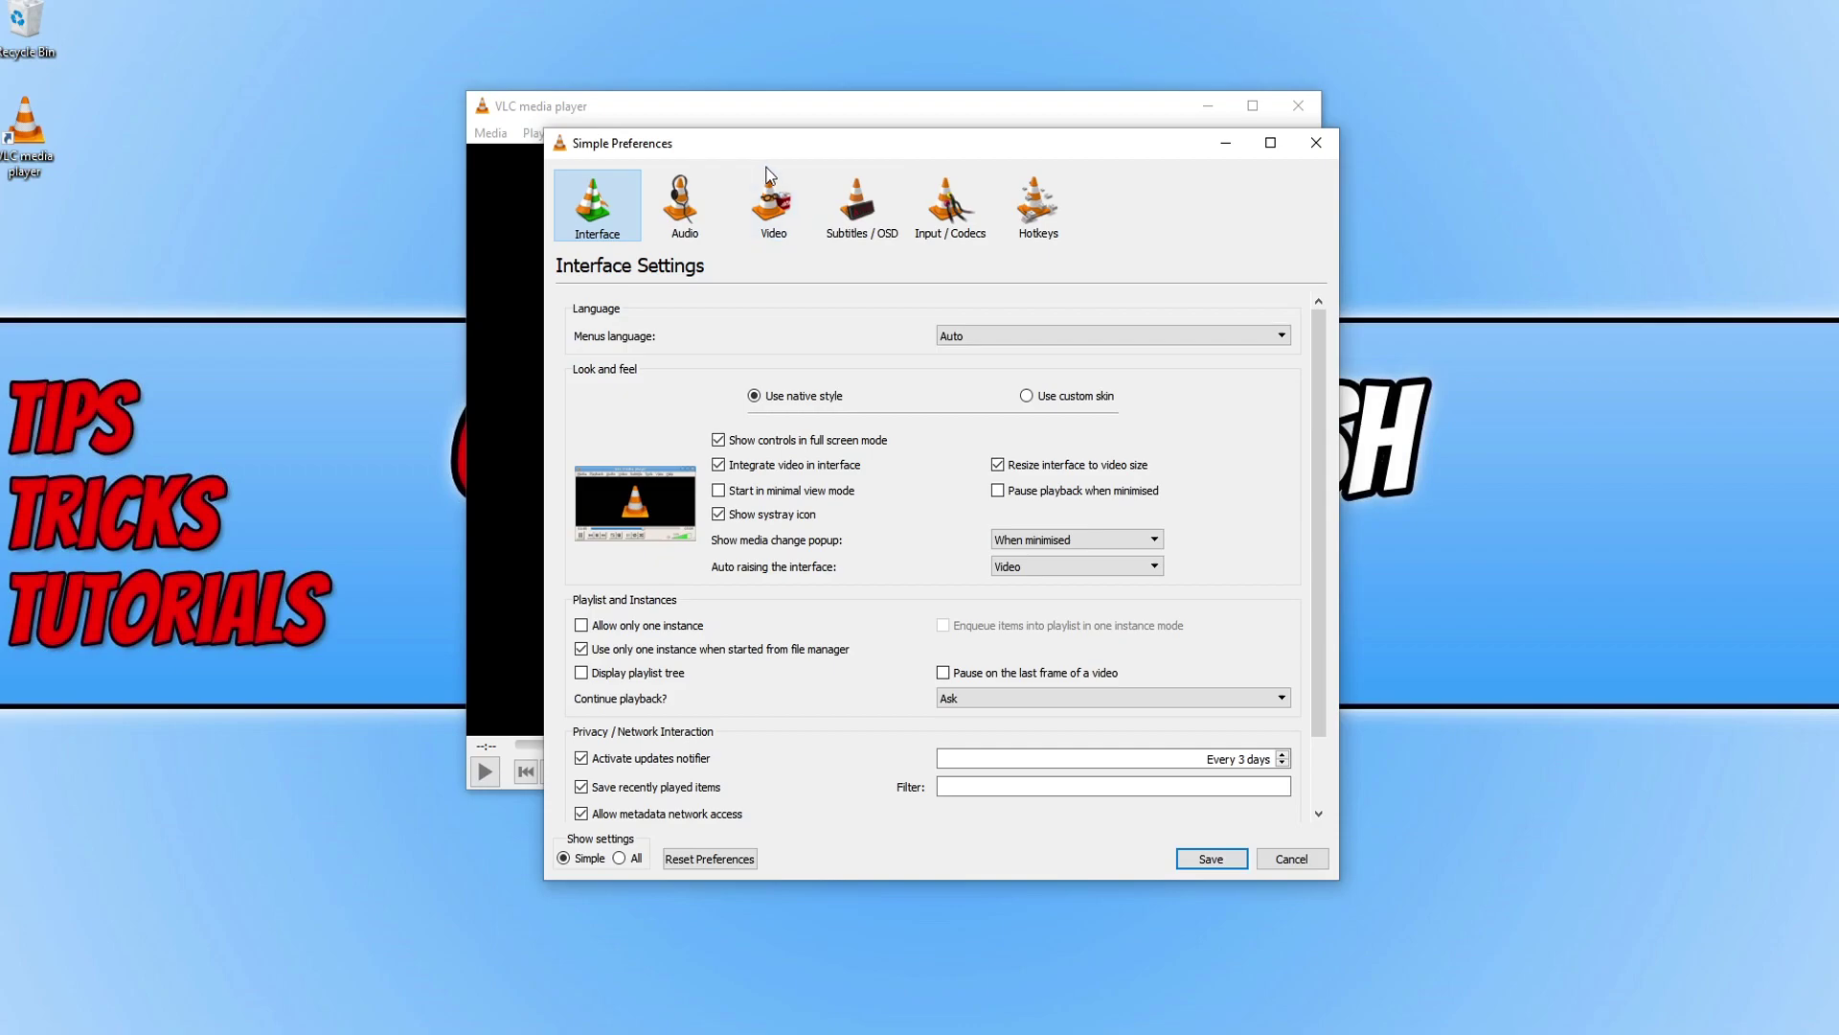
pyautogui.click(775, 209)
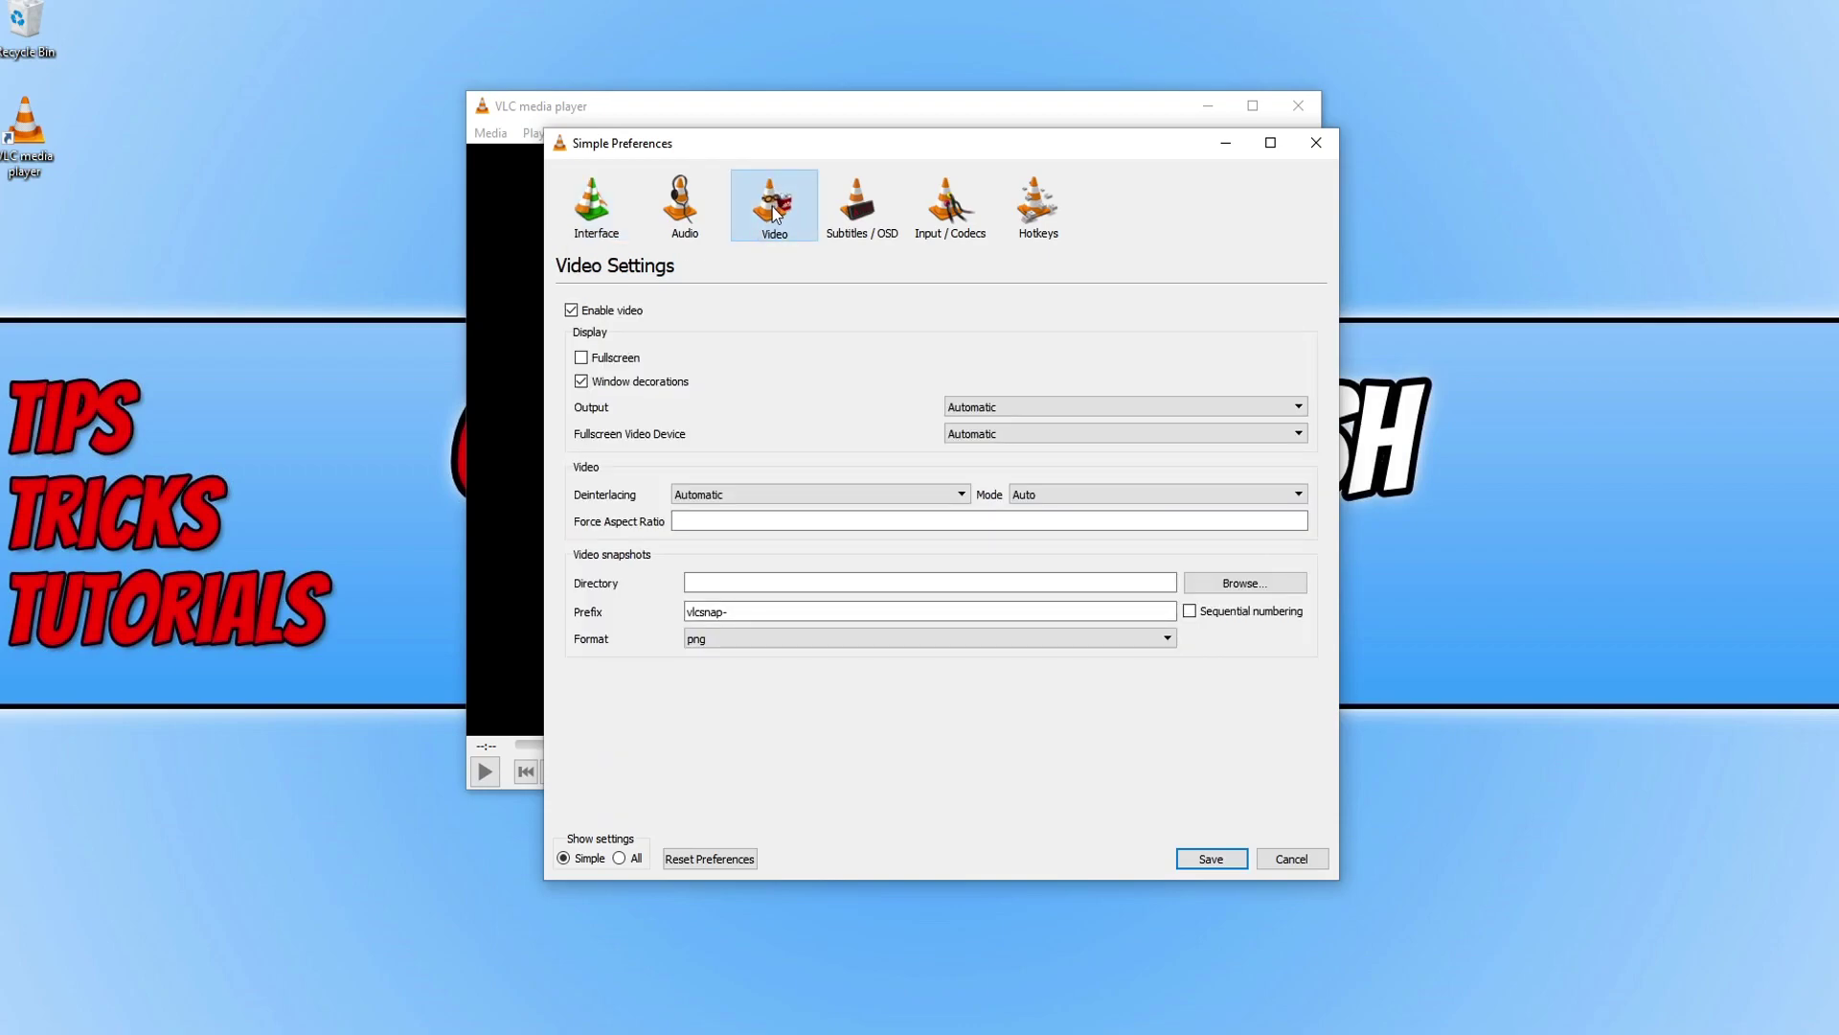
pyautogui.click(862, 206)
pyautogui.click(948, 206)
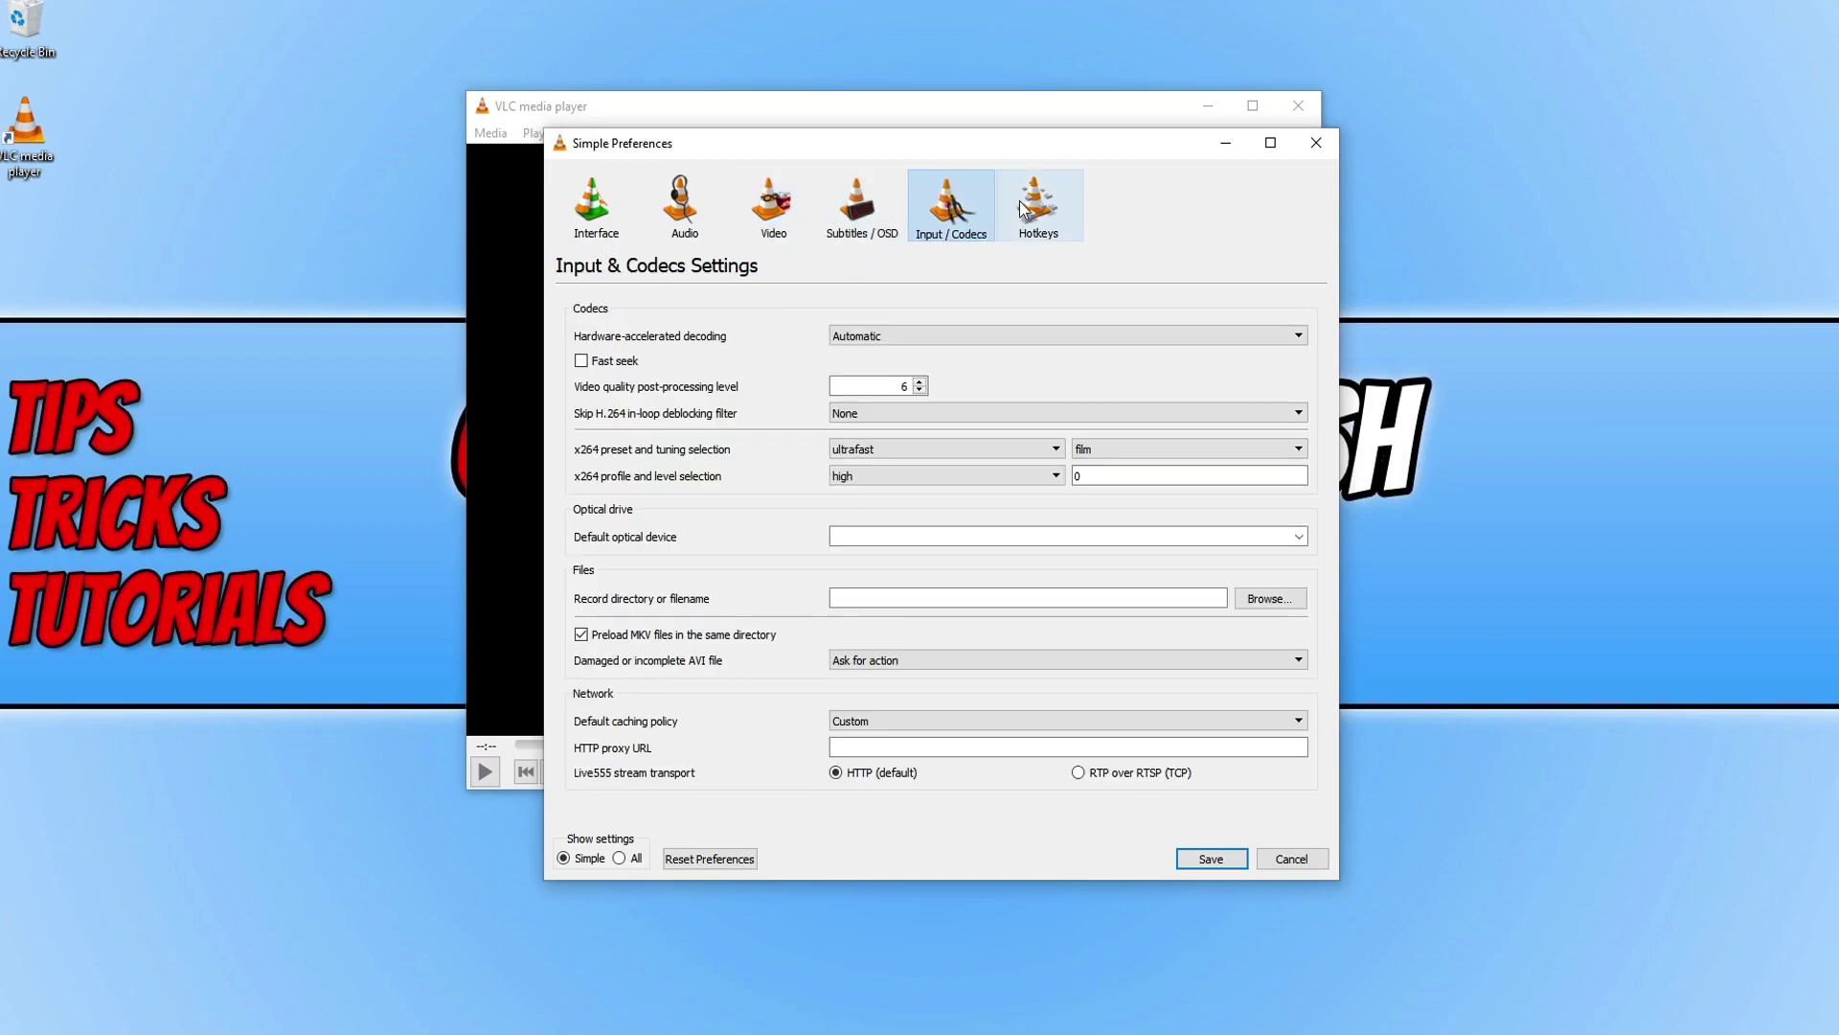
pyautogui.click(1039, 206)
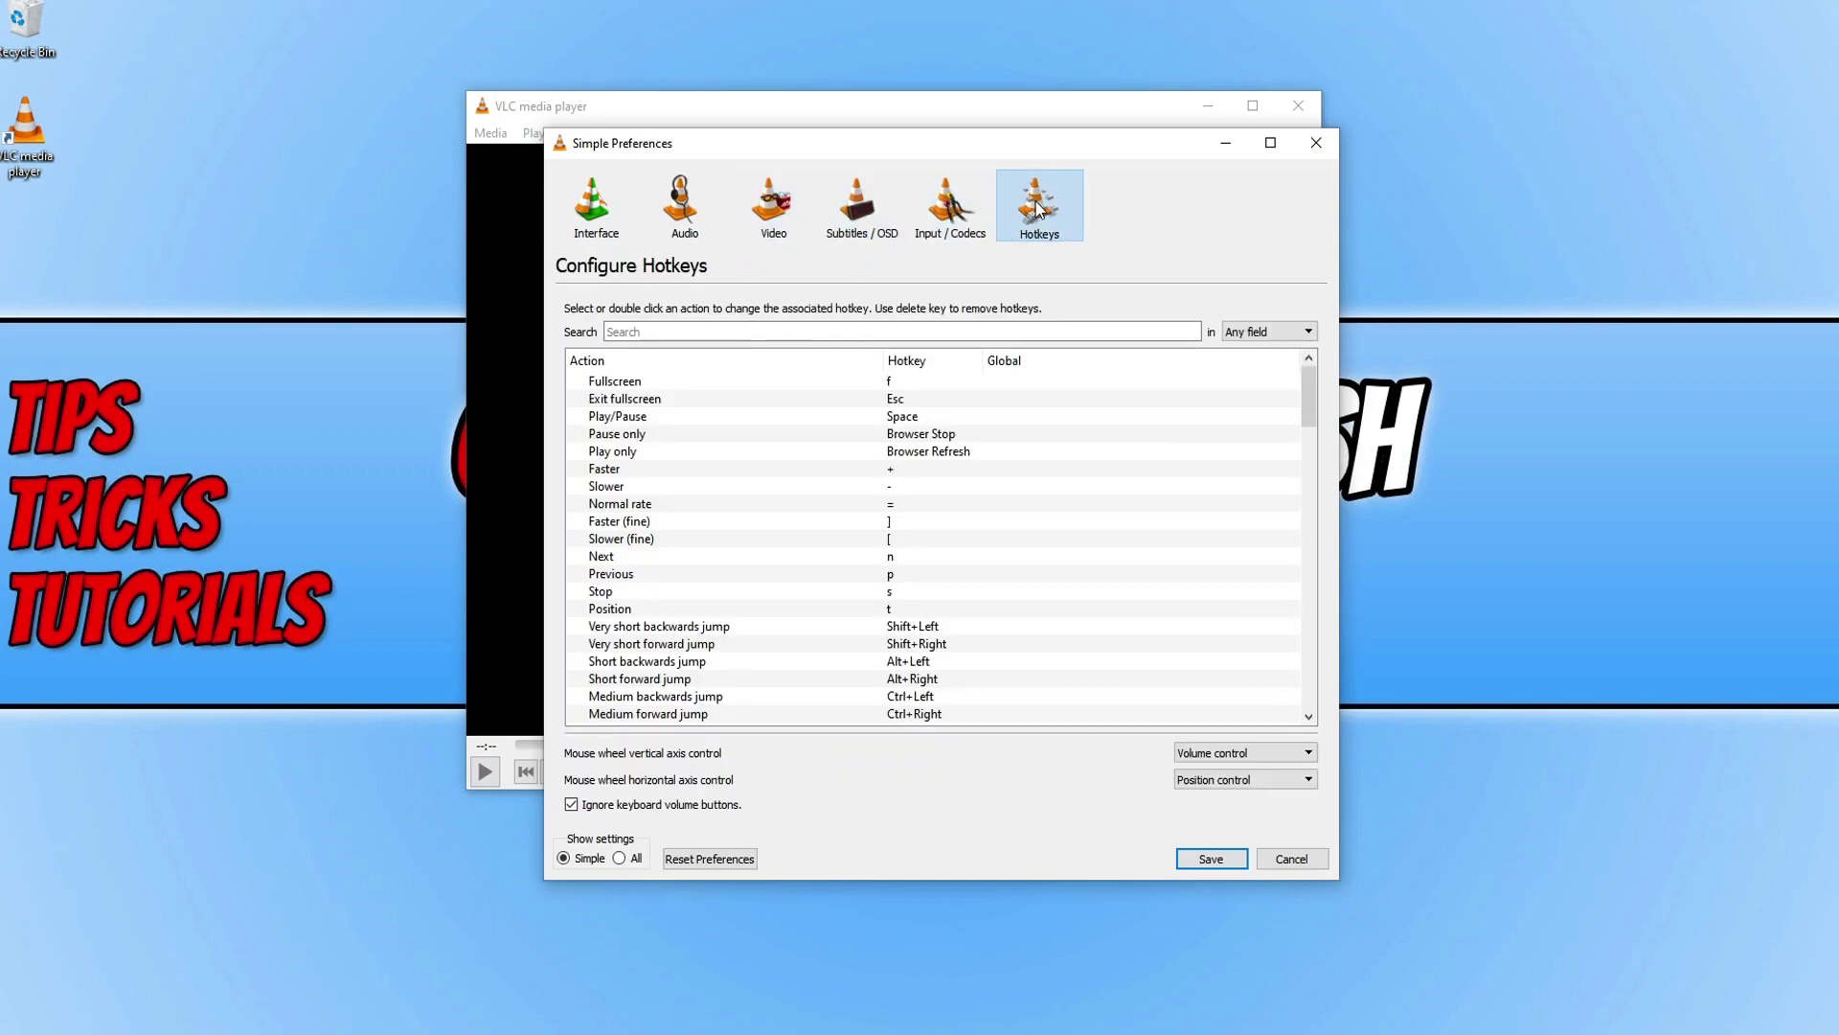
pyautogui.click(1318, 144)
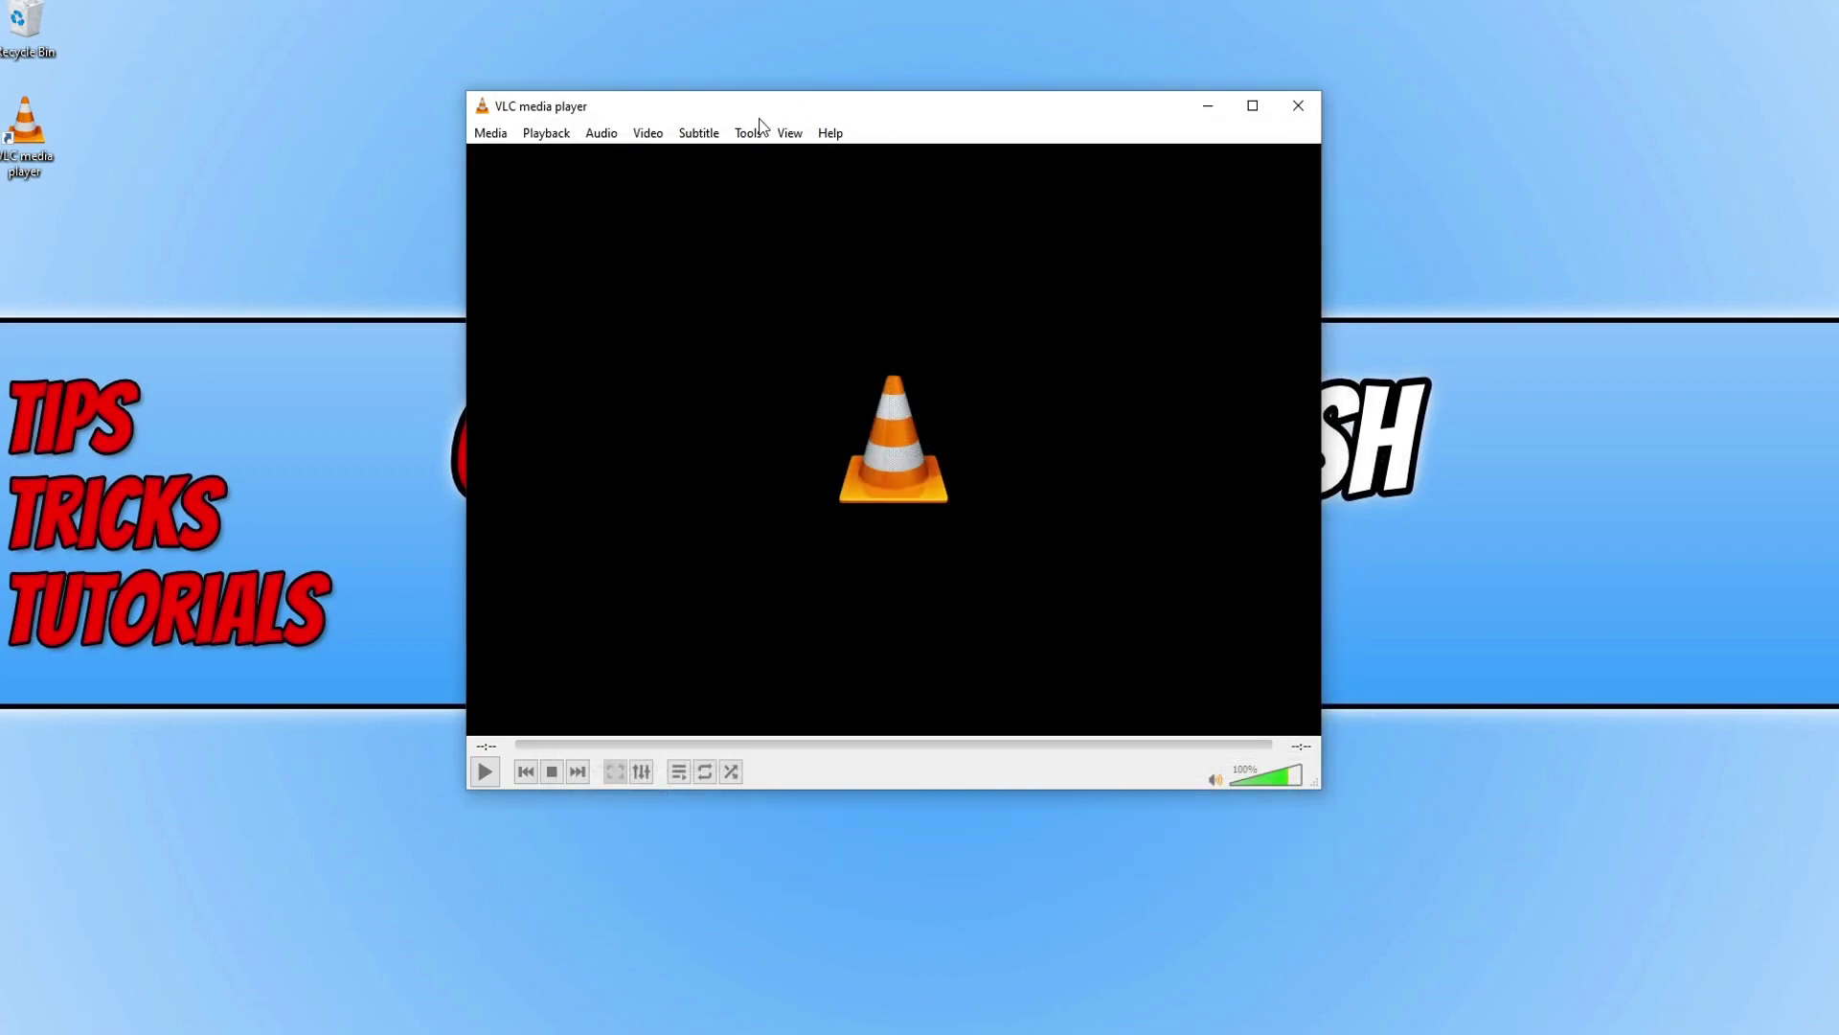